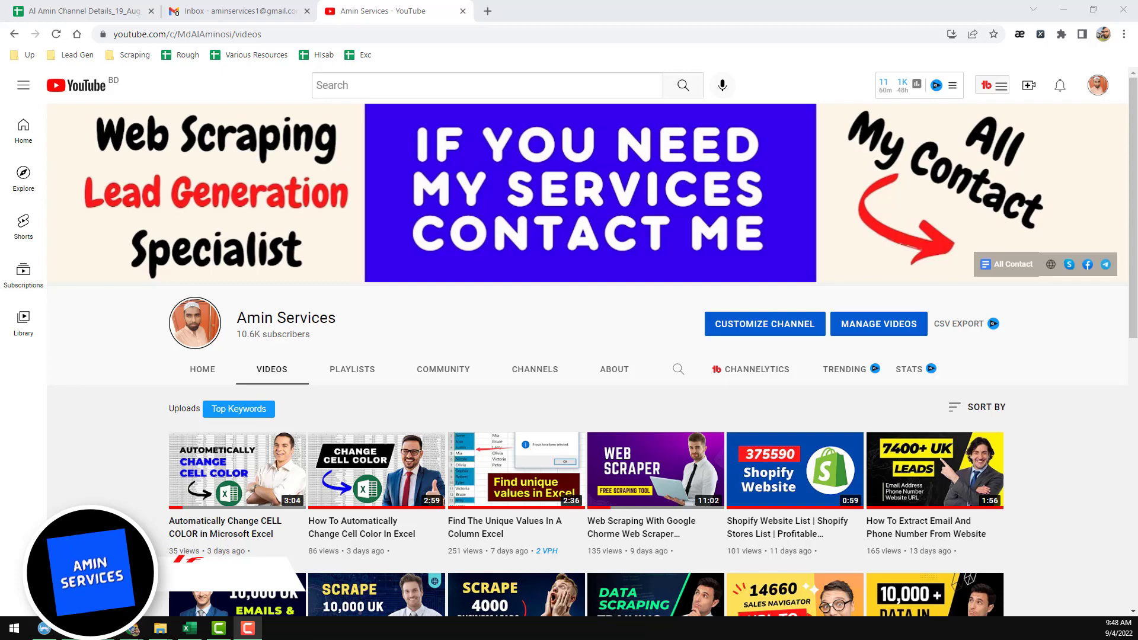
scroll(731, 395, "down", 1)
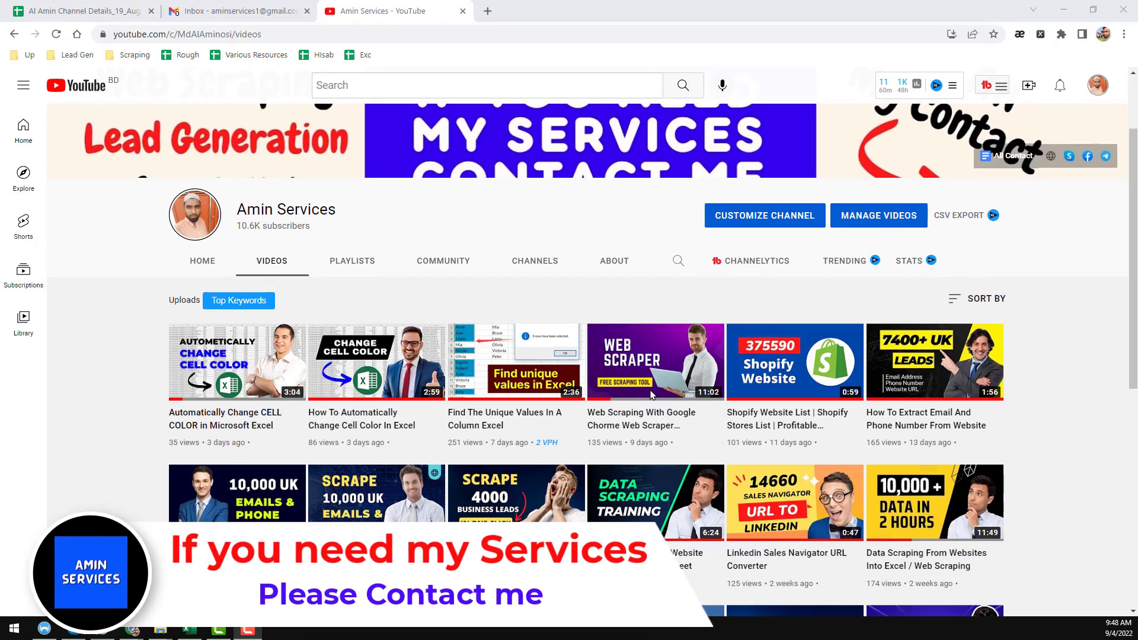
scroll(652, 394, "down", 3)
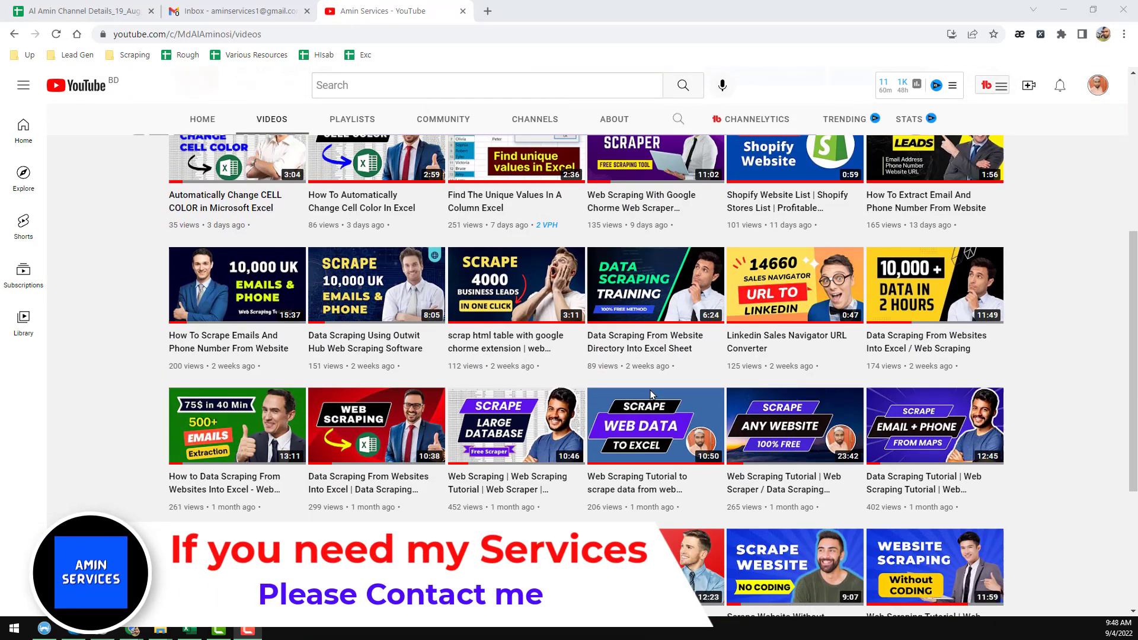
scroll(651, 394, "down", 1)
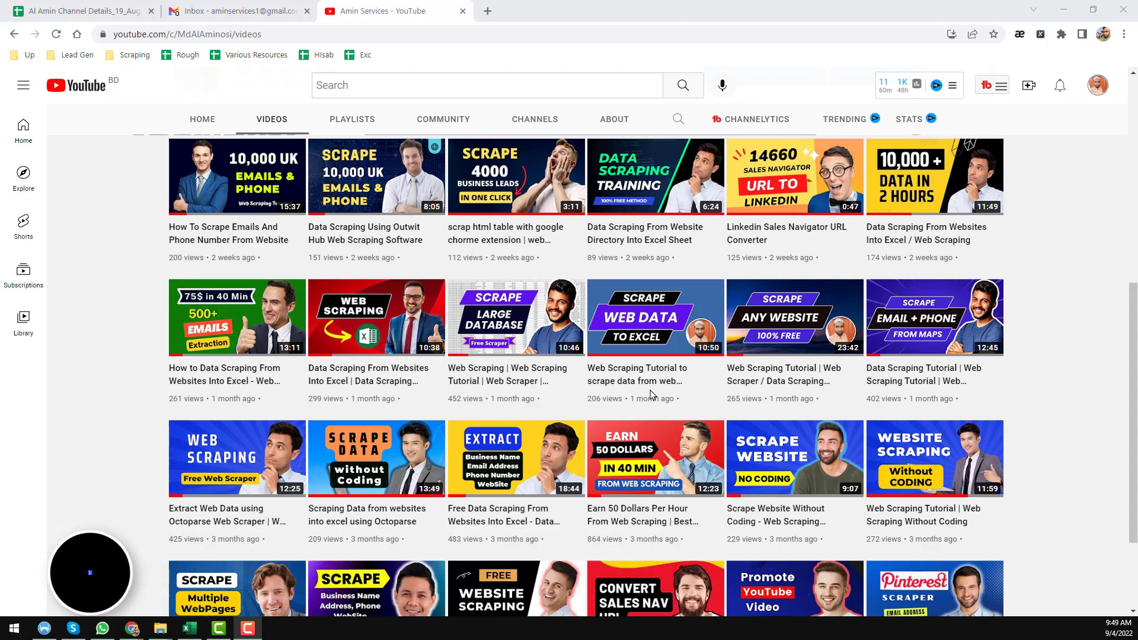
scroll(650, 393, "up", 2)
scroll(650, 392, "up", 2)
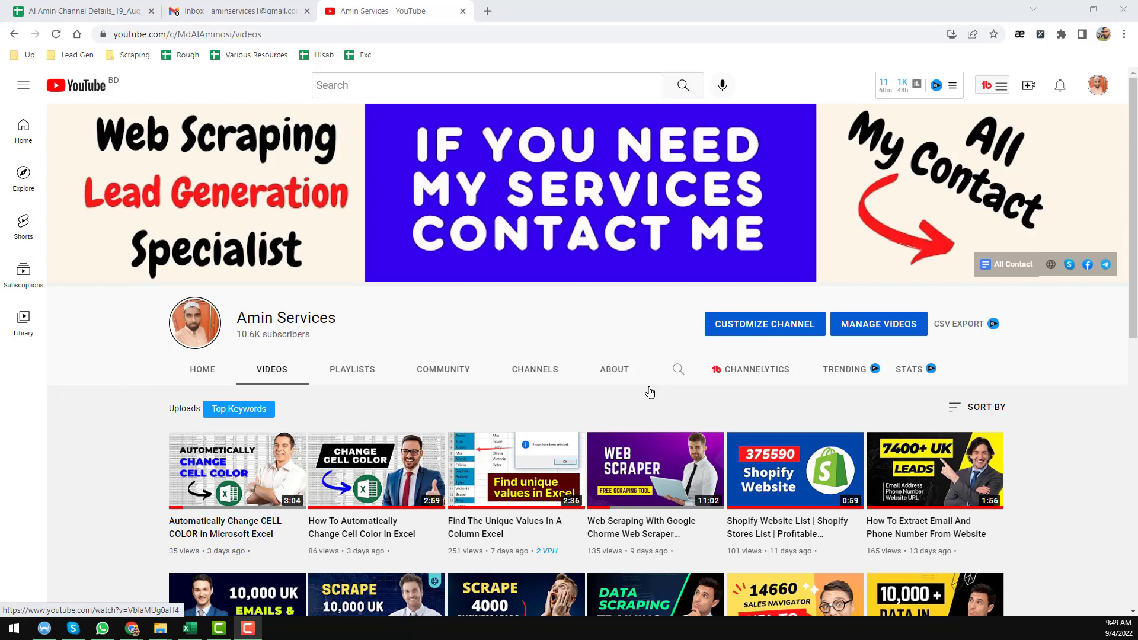
- Switch from the YouTube channel videos to the Excel workbook of emails and usernames
left_click(534, 306)
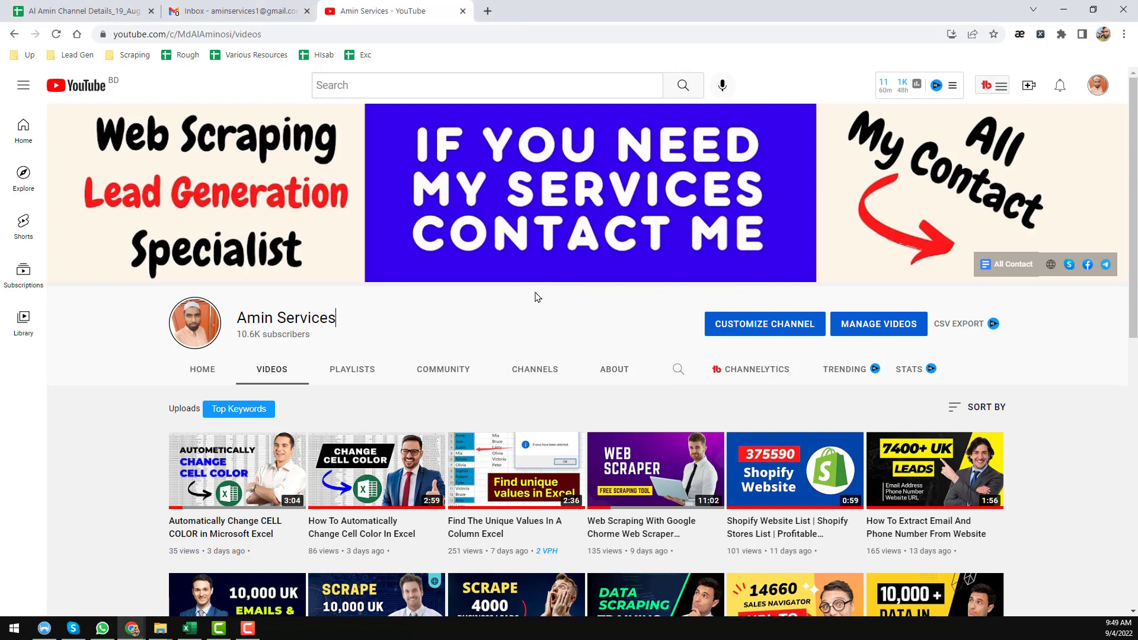
left_click(188, 629)
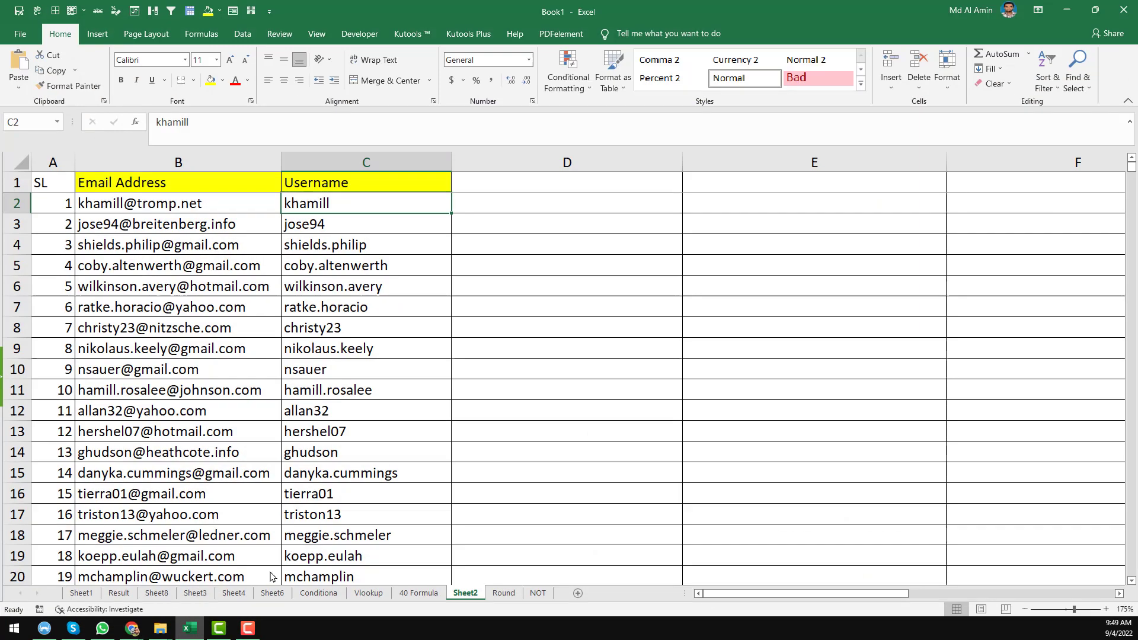
left_click(258, 210)
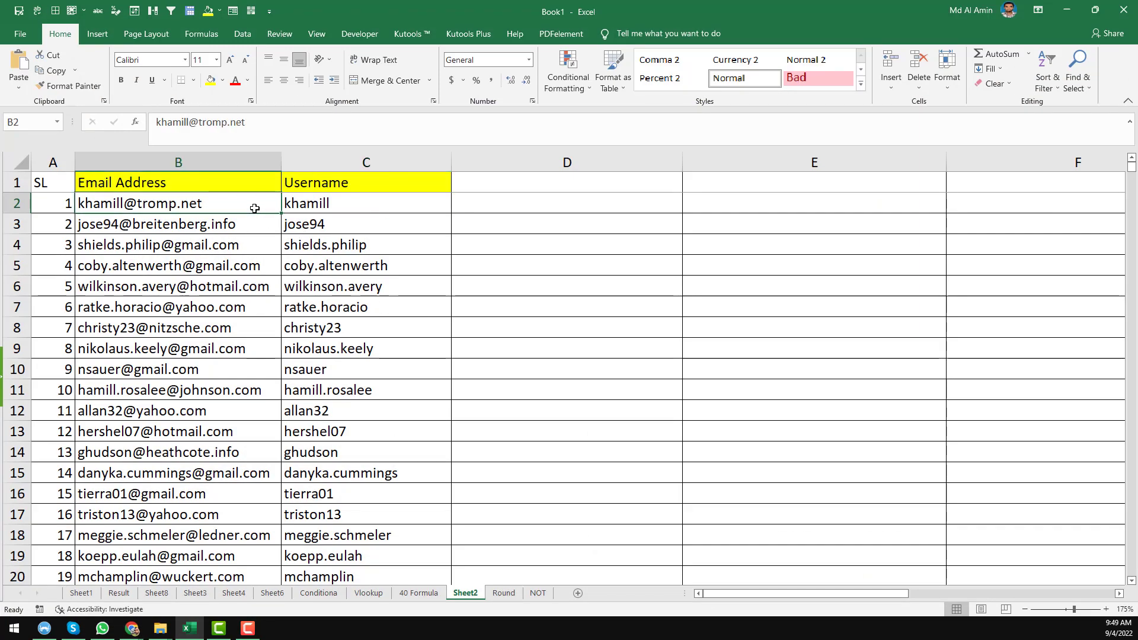
left_click(256, 162)
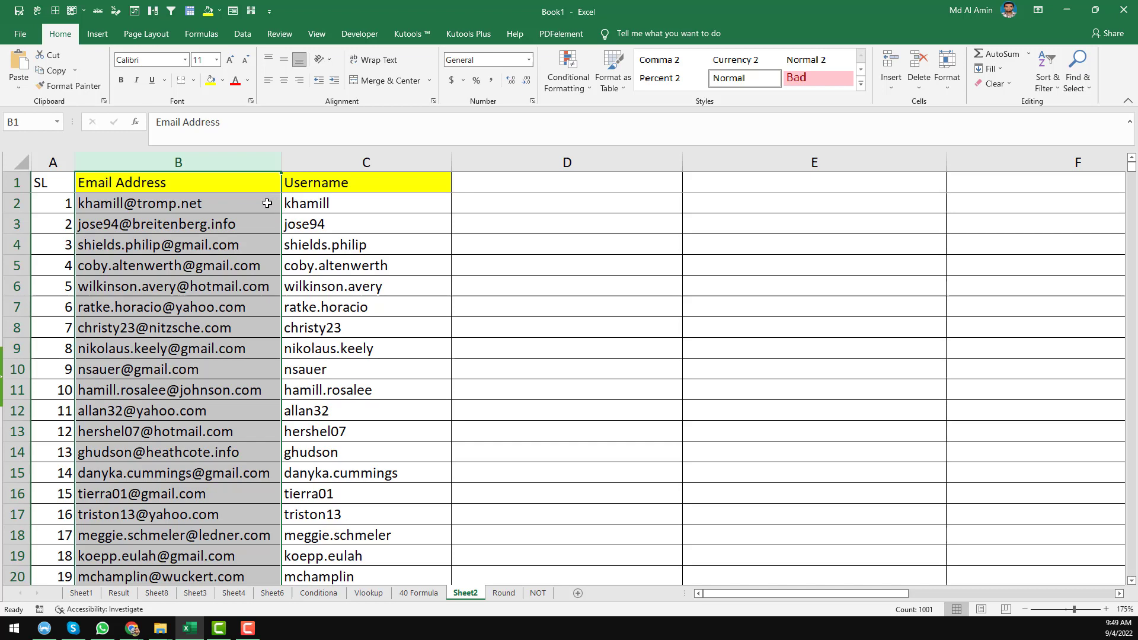
key("Down")
left_click(523, 204)
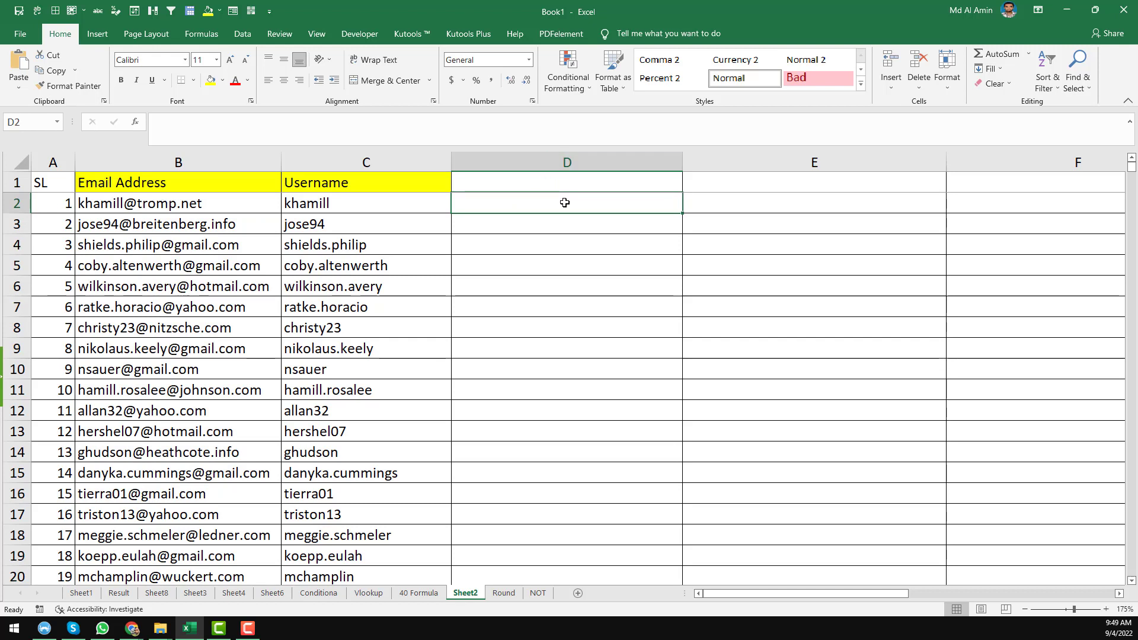
type("=")
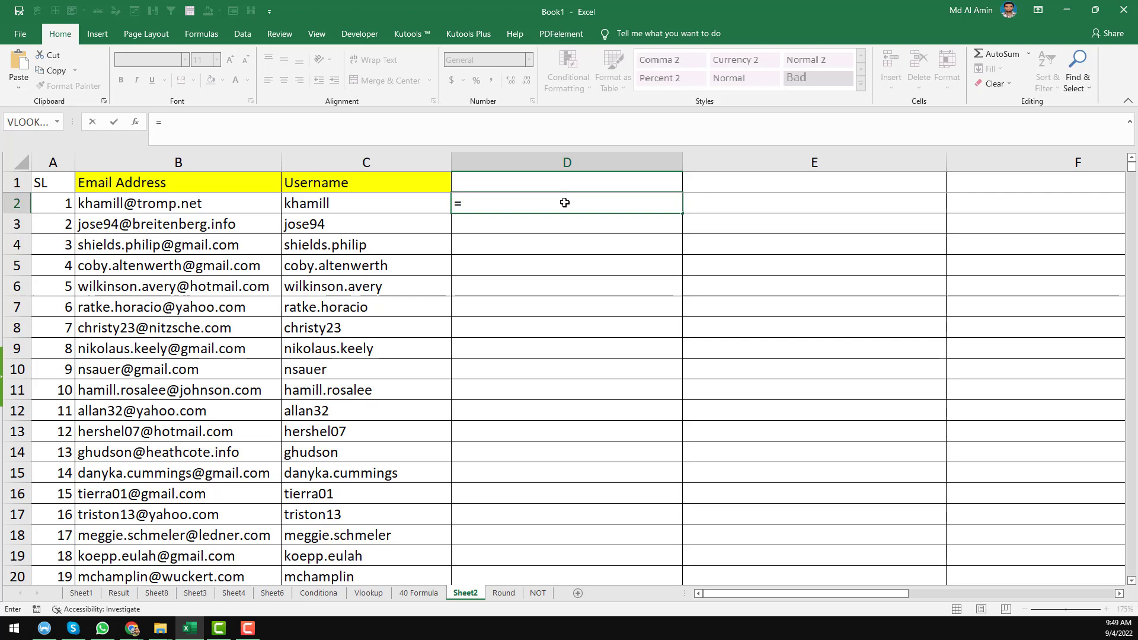
type("rig")
- Enter =RIGHT(B2,3) in D2 so it returns 'net', then reselect D2
key("Tab")
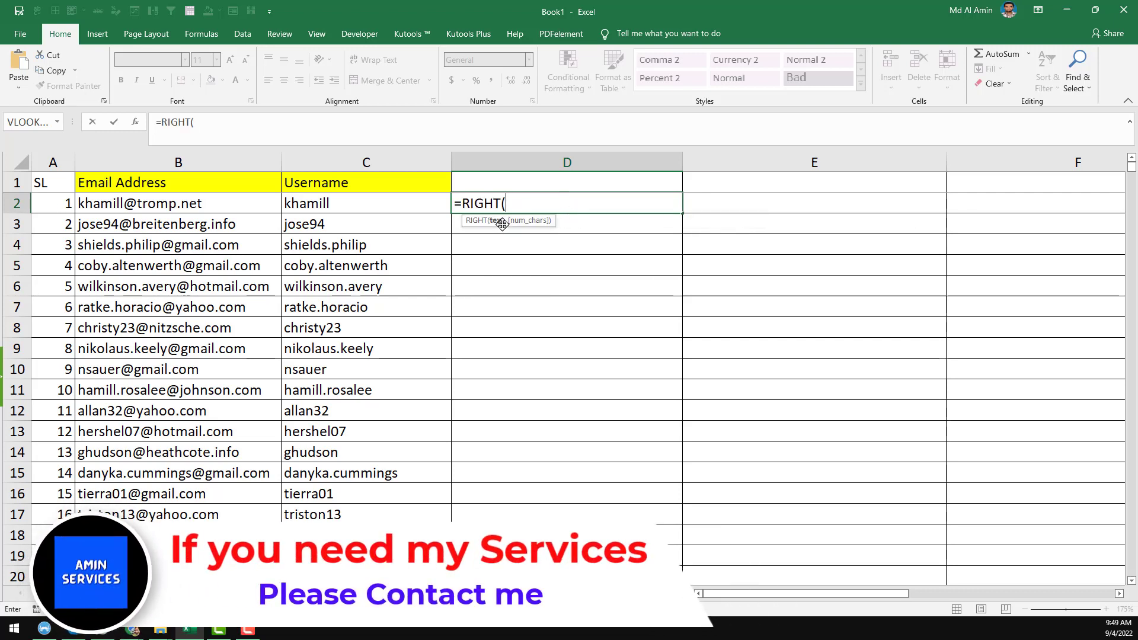
left_click(253, 204)
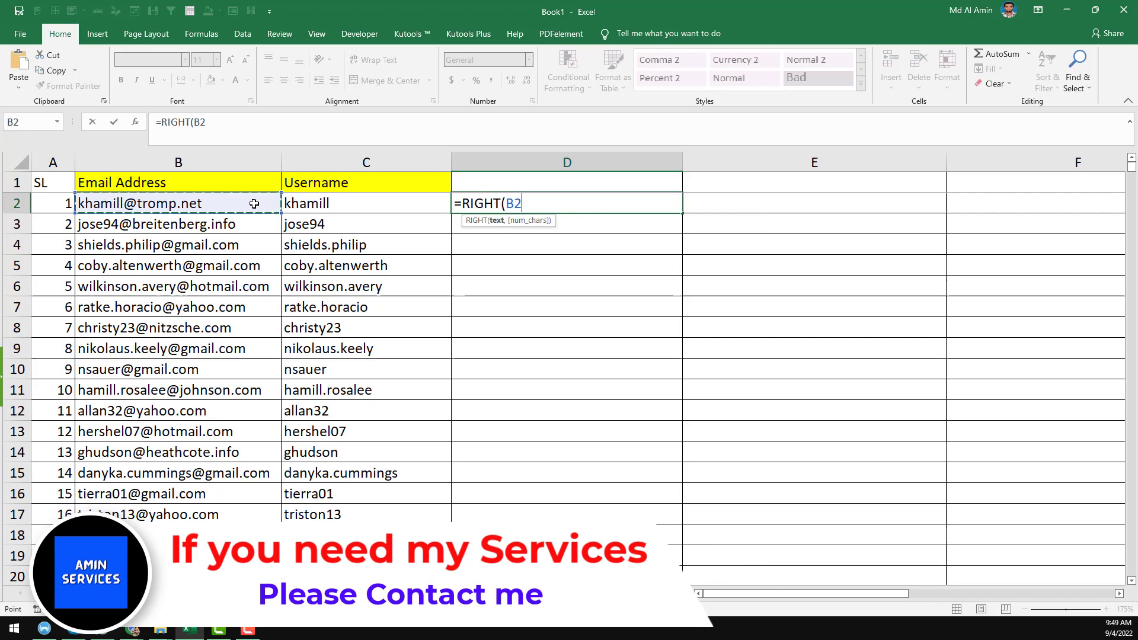
type(",")
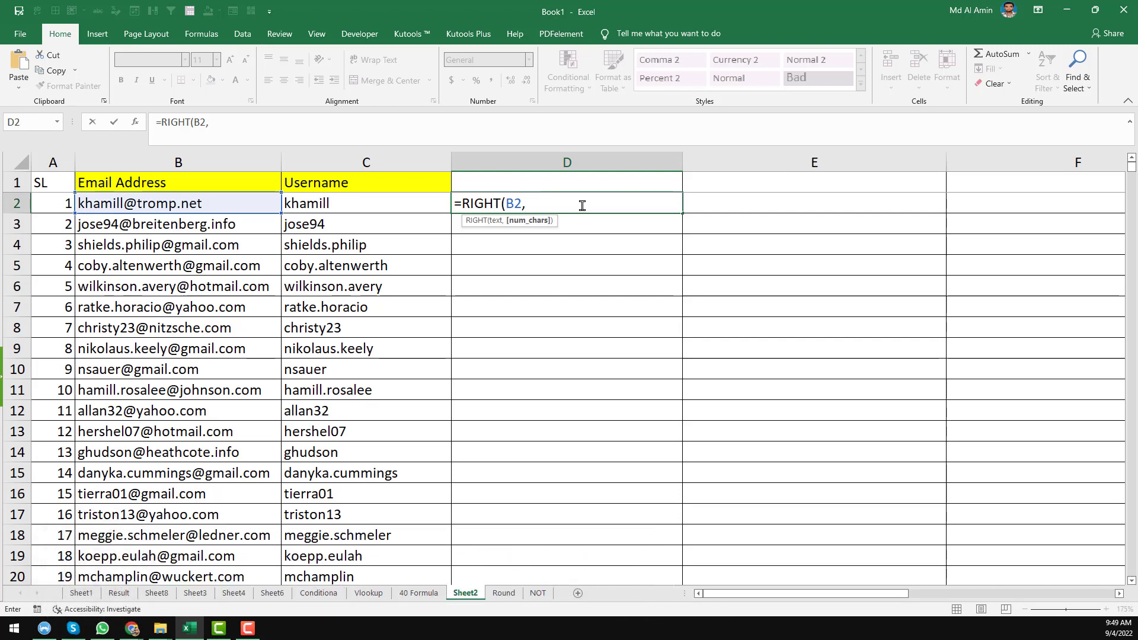
type("3")
type(")")
key("Return")
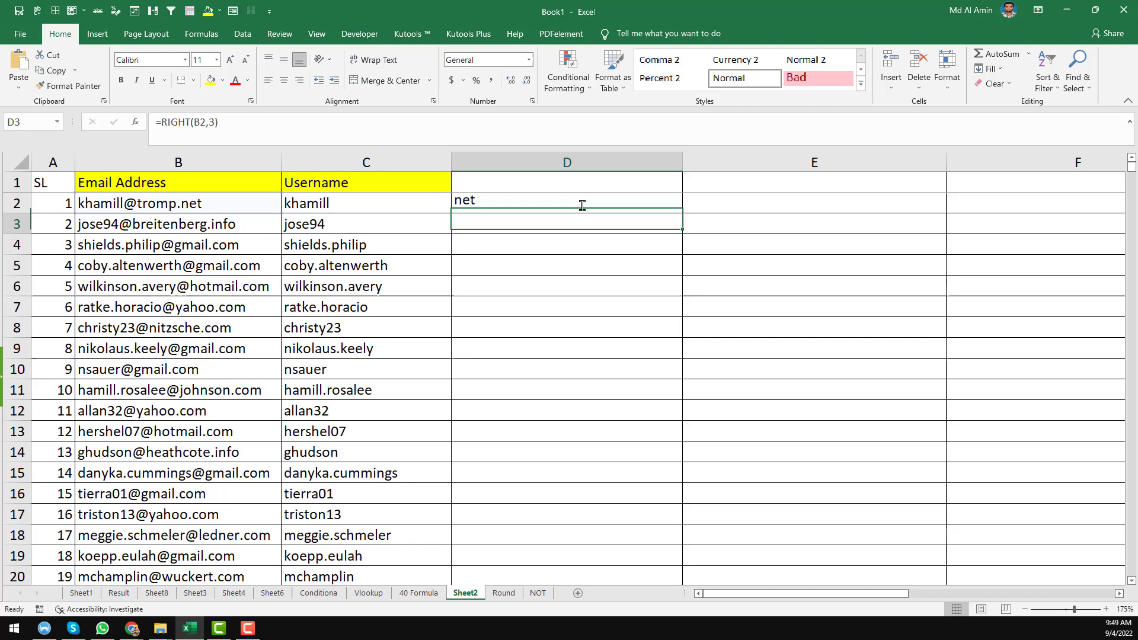
left_click(555, 208)
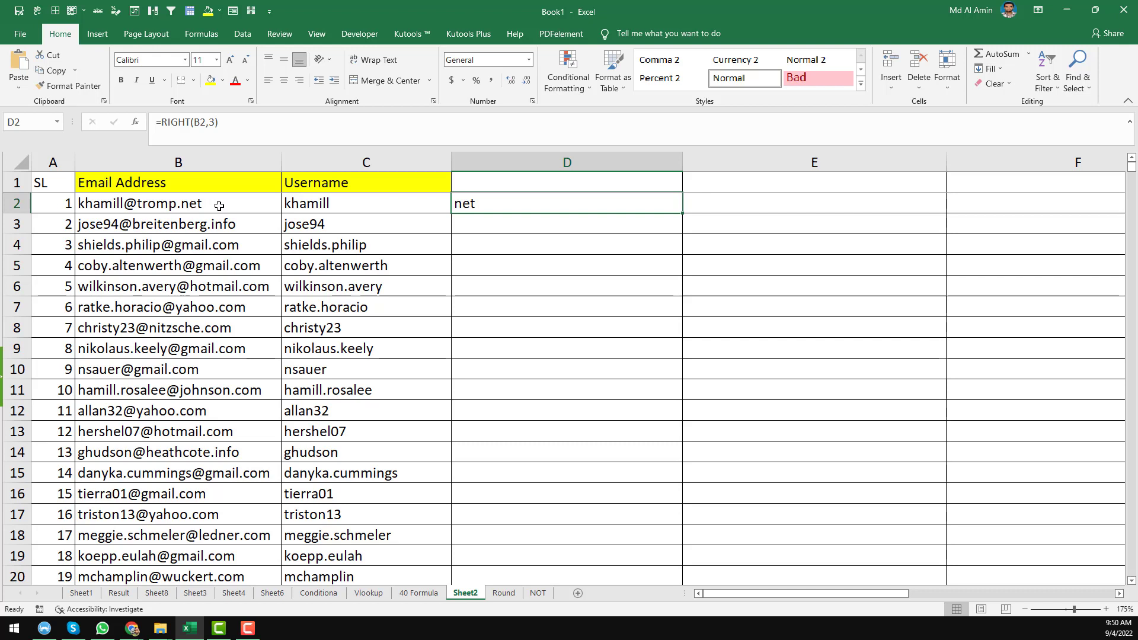
- Enter =FIND("@",B2) in E2, returning 8, and narrow column E
left_click(736, 204)
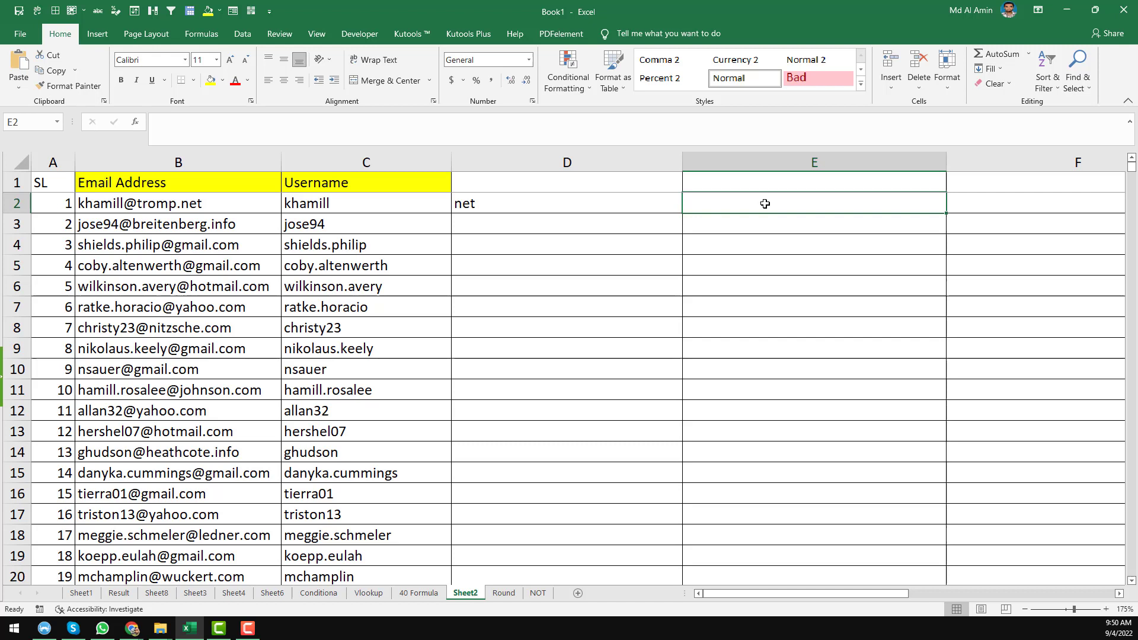
type("=f")
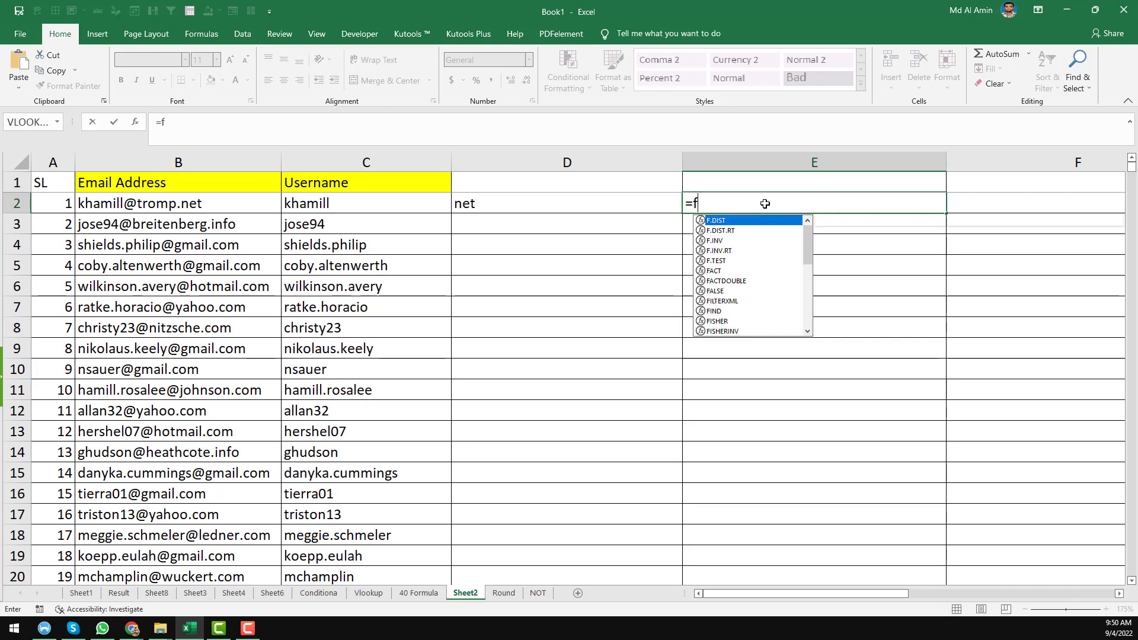
type("ind")
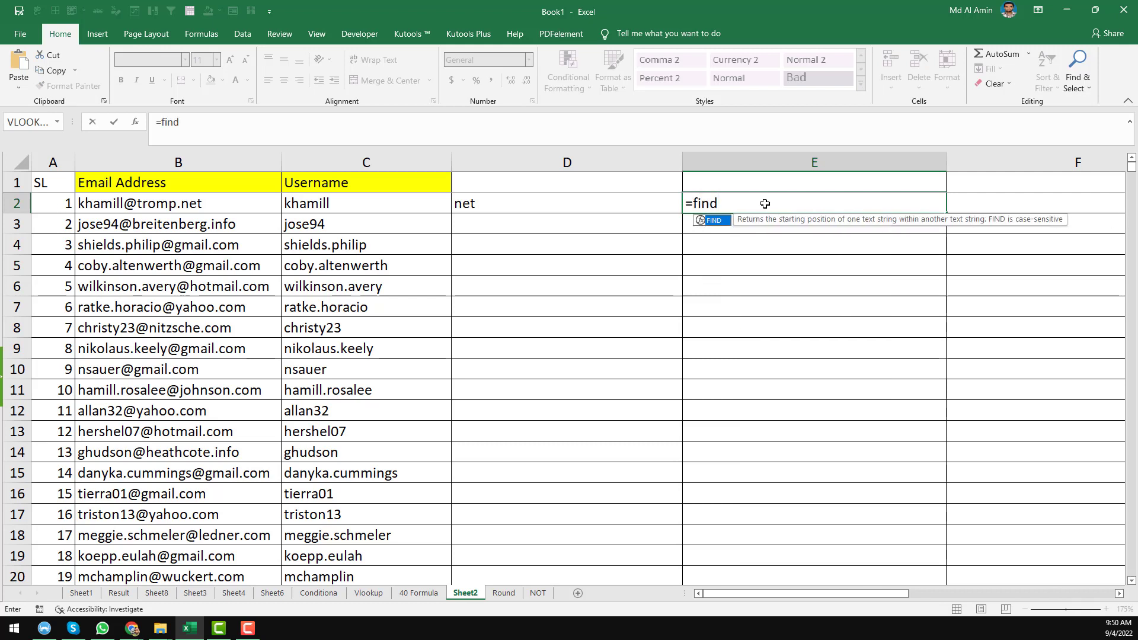
key("Tab")
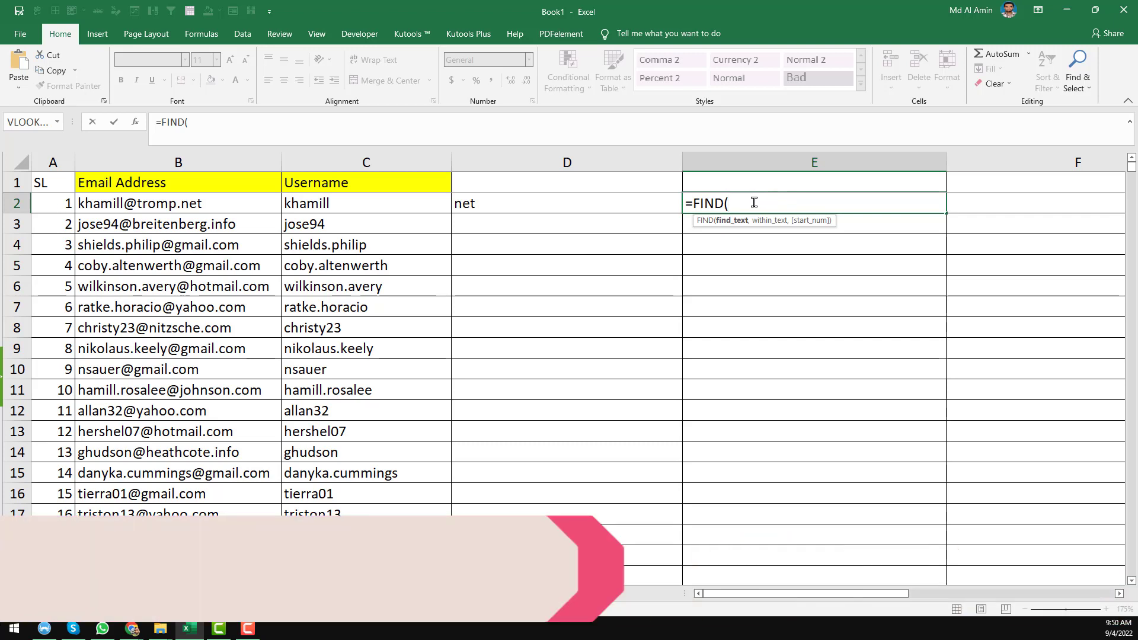
type("\"\"")
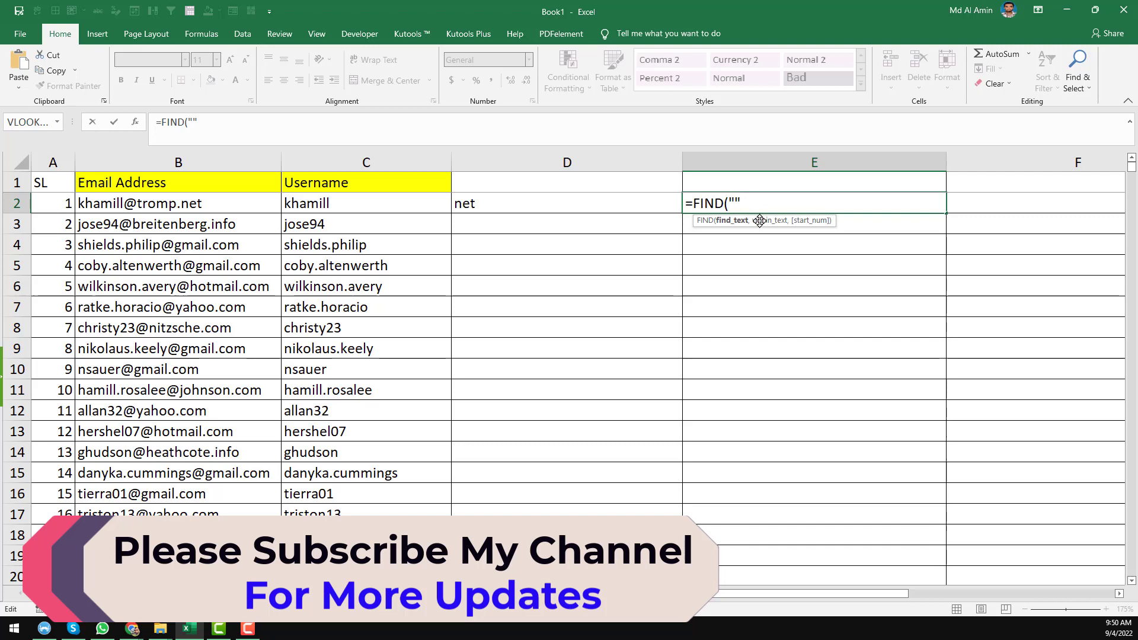
type("@")
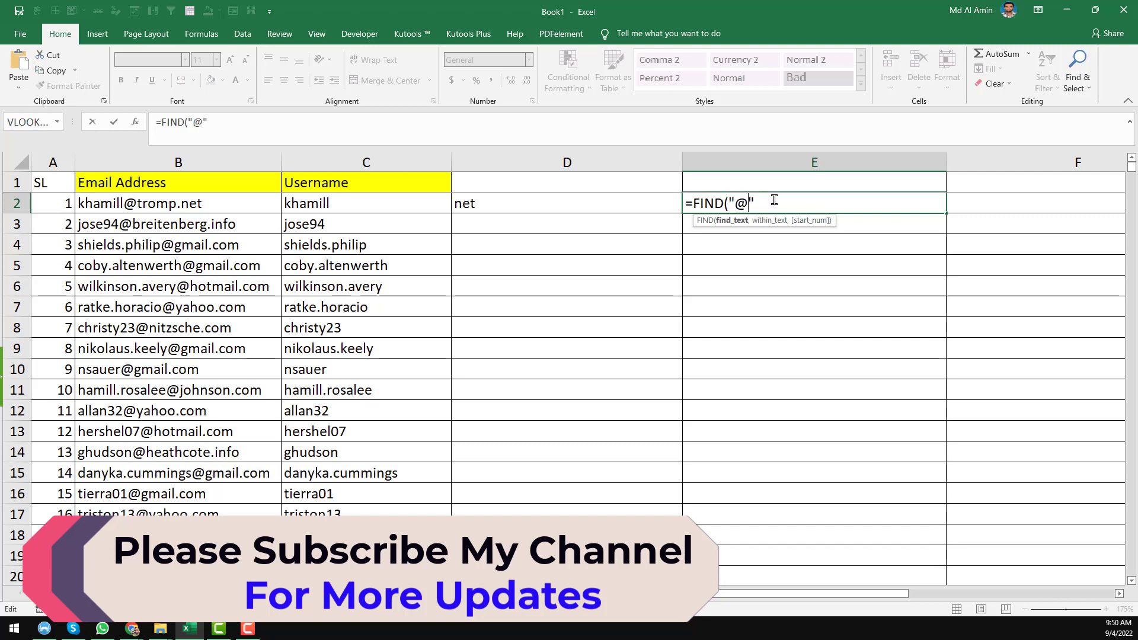
left_click(774, 200)
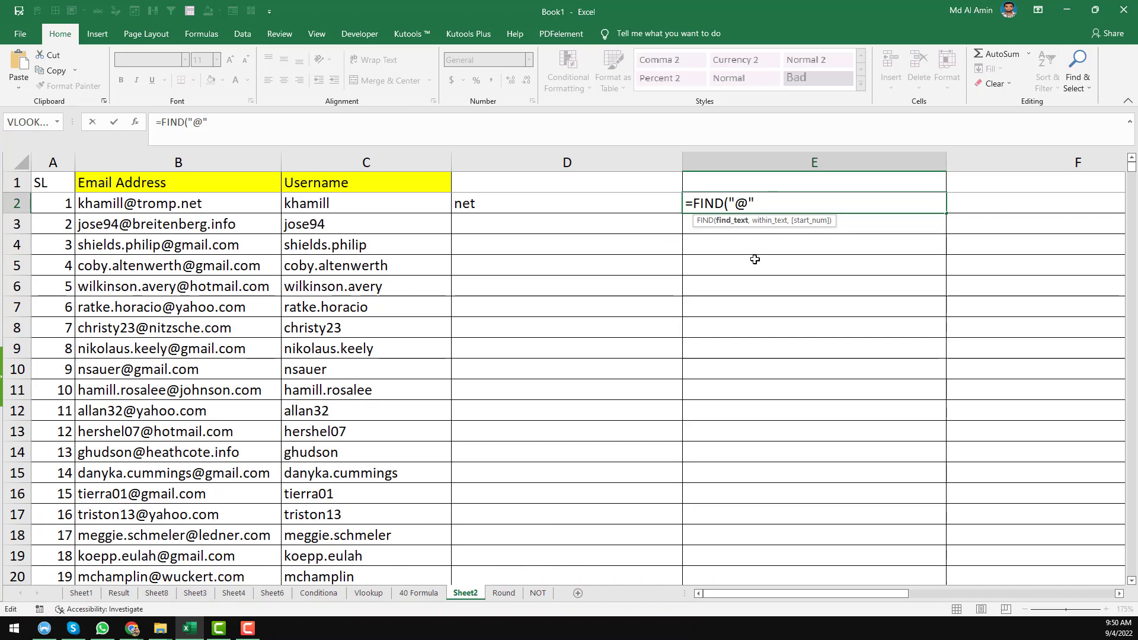
type(",")
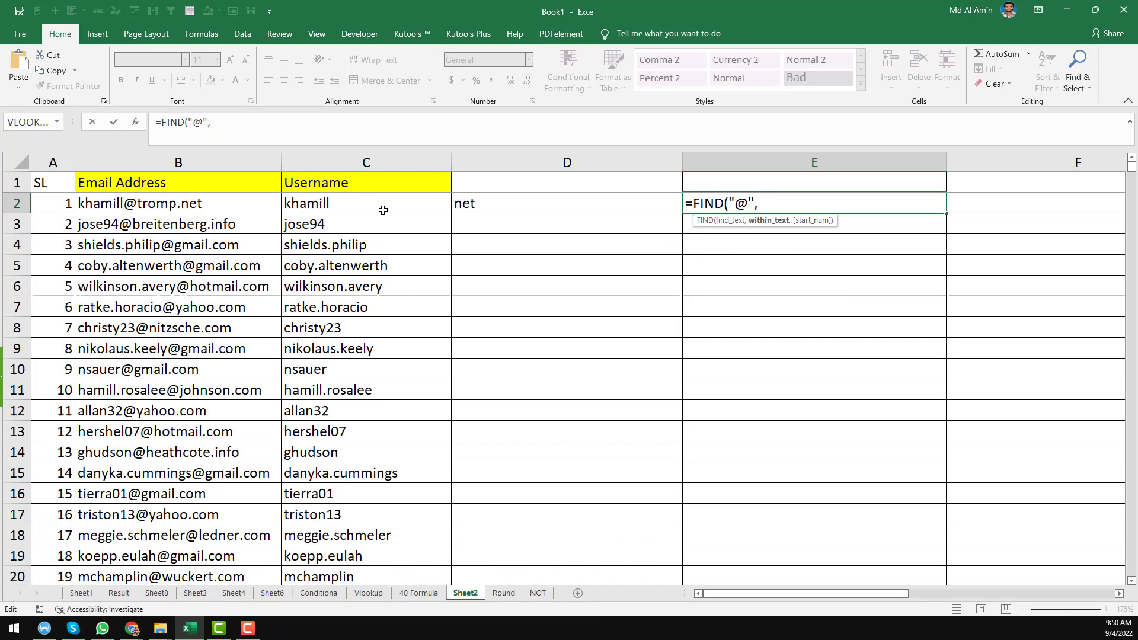
left_click(250, 202)
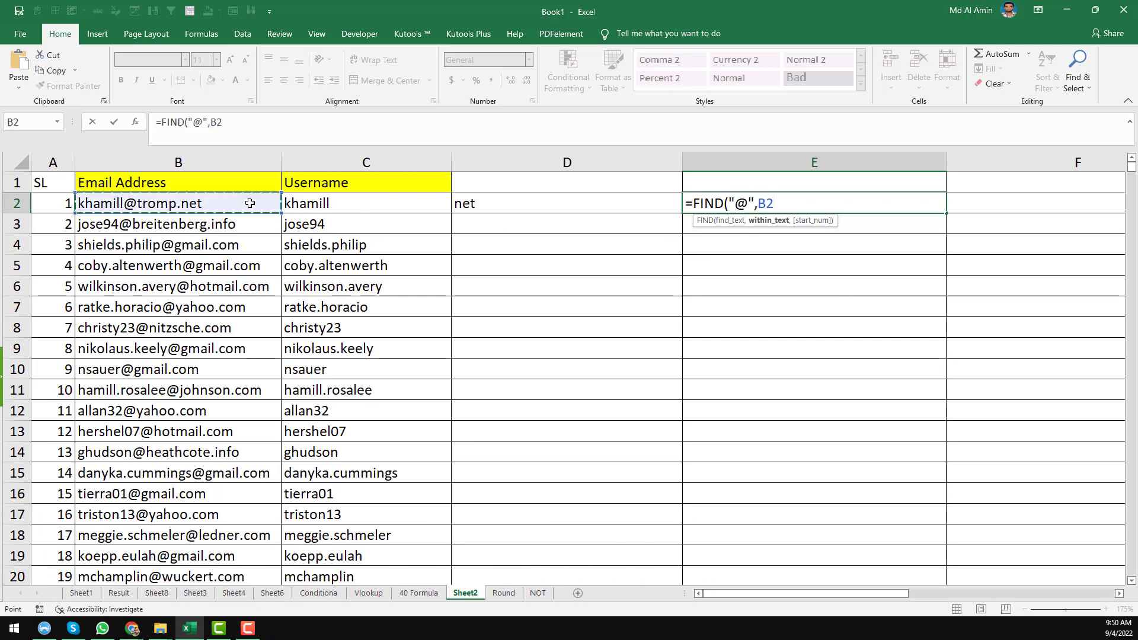
type(")")
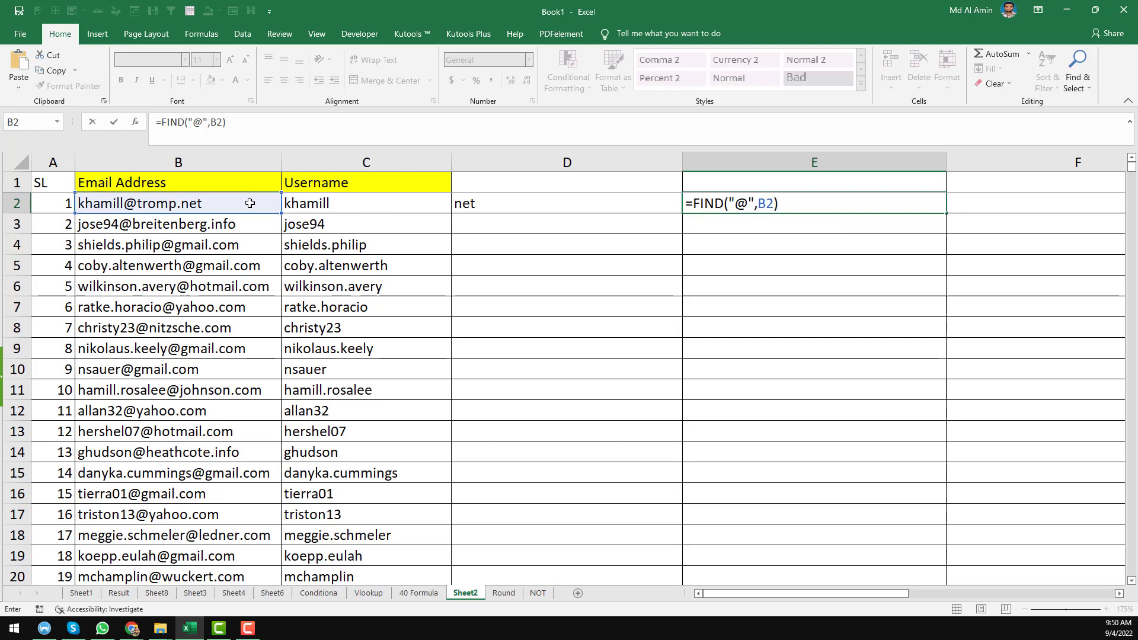
key("Return")
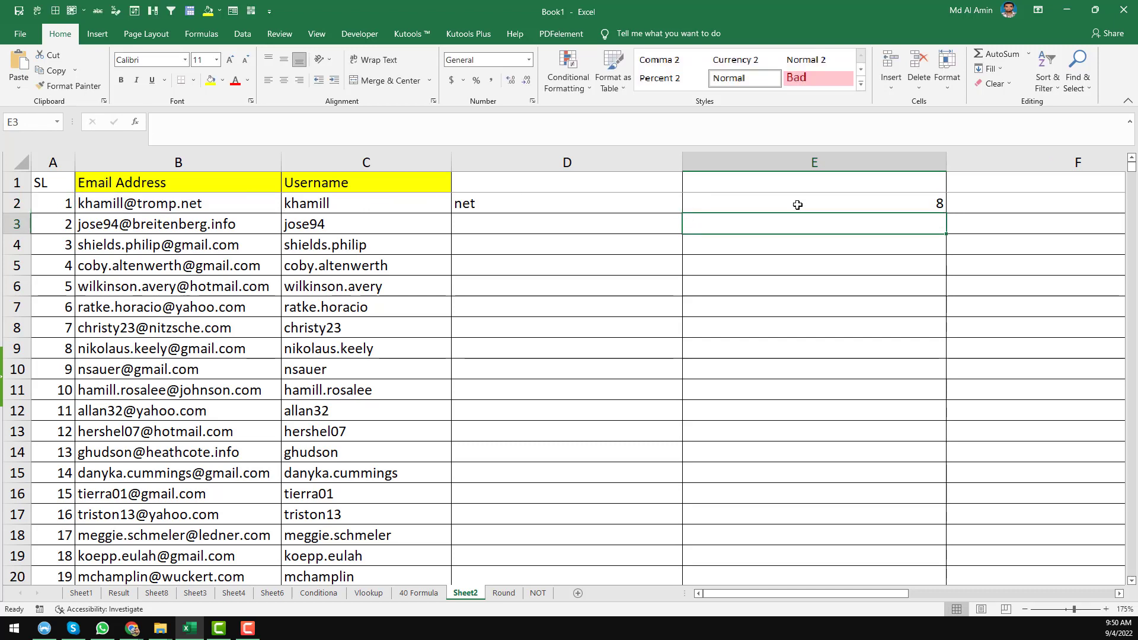
left_click(797, 205)
left_click_drag(946, 162, 783, 205)
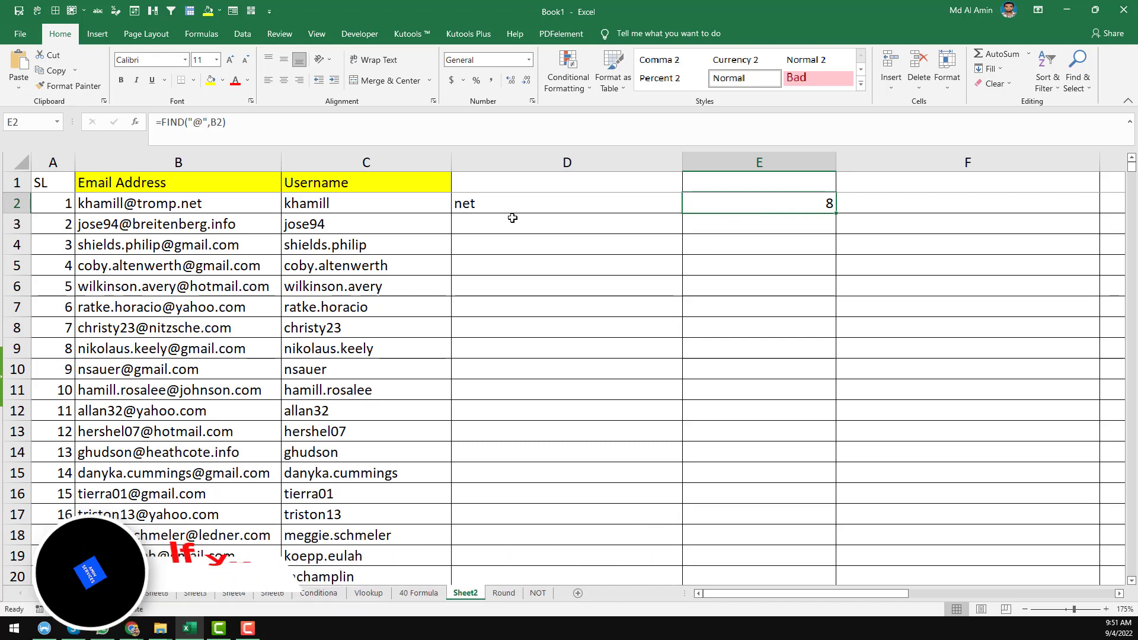
- Change E2 to =LEN(B2)-FIND("@",B2), which returns 9
left_click(161, 121)
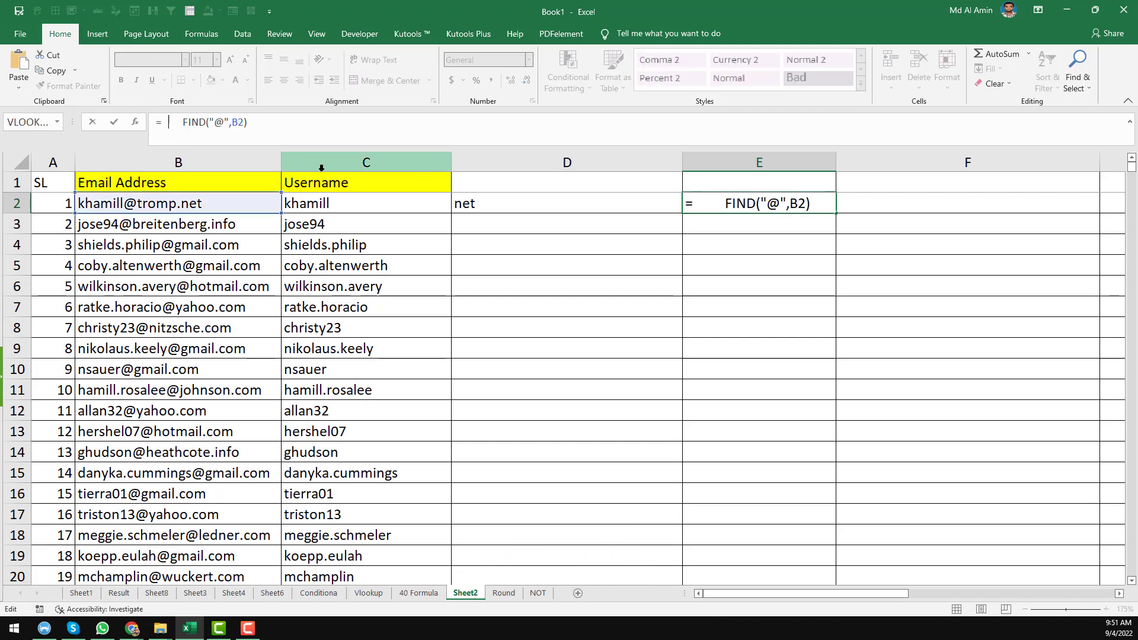
type("len")
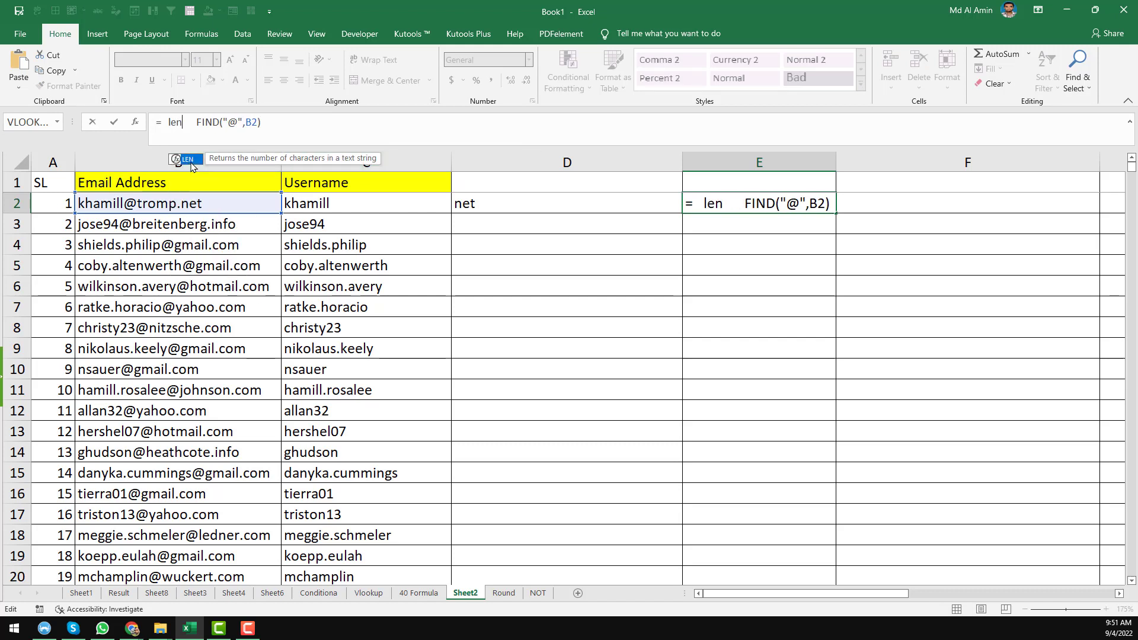
key("Tab")
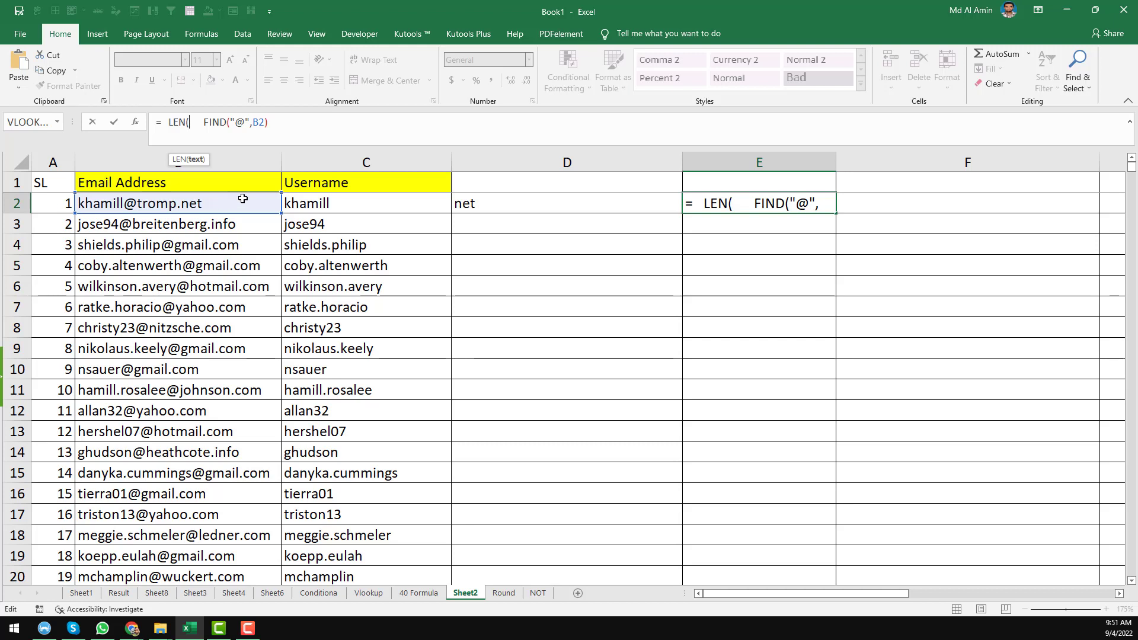
left_click(226, 202)
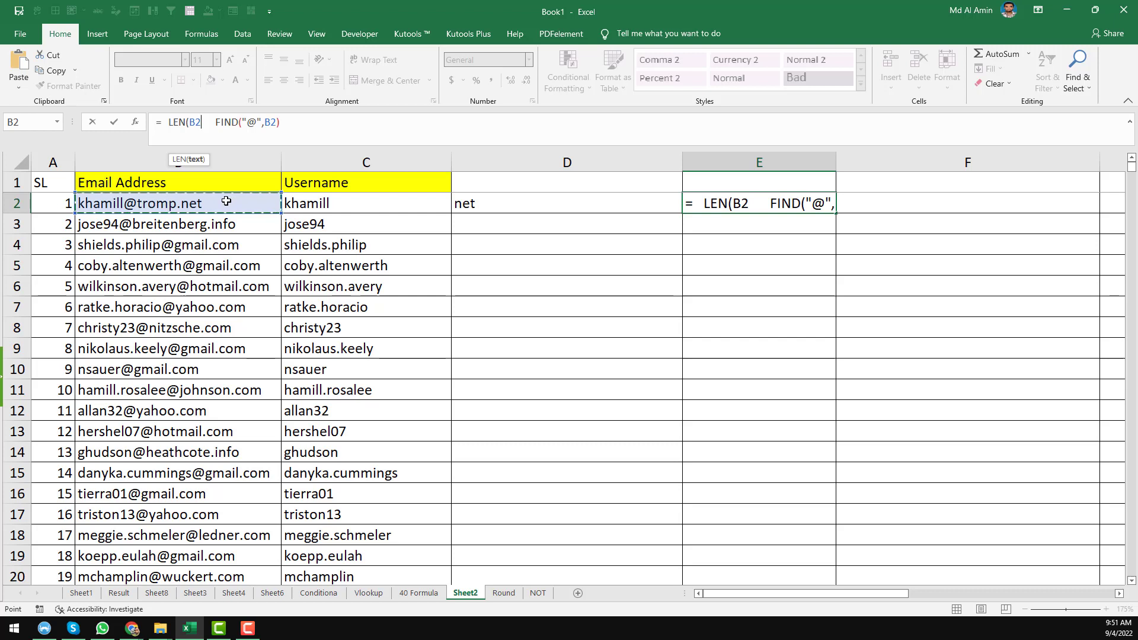
type(")")
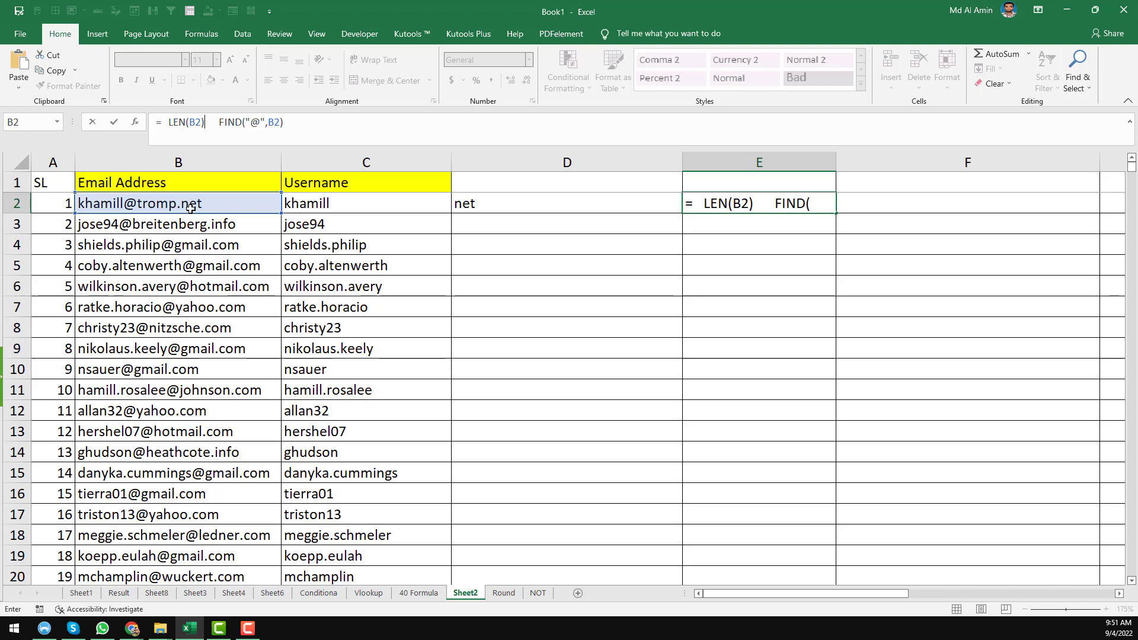
type("\"@\",")
key("BackSpace")
key("BackSpace")
key("BackSpace")
key("BackSpace")
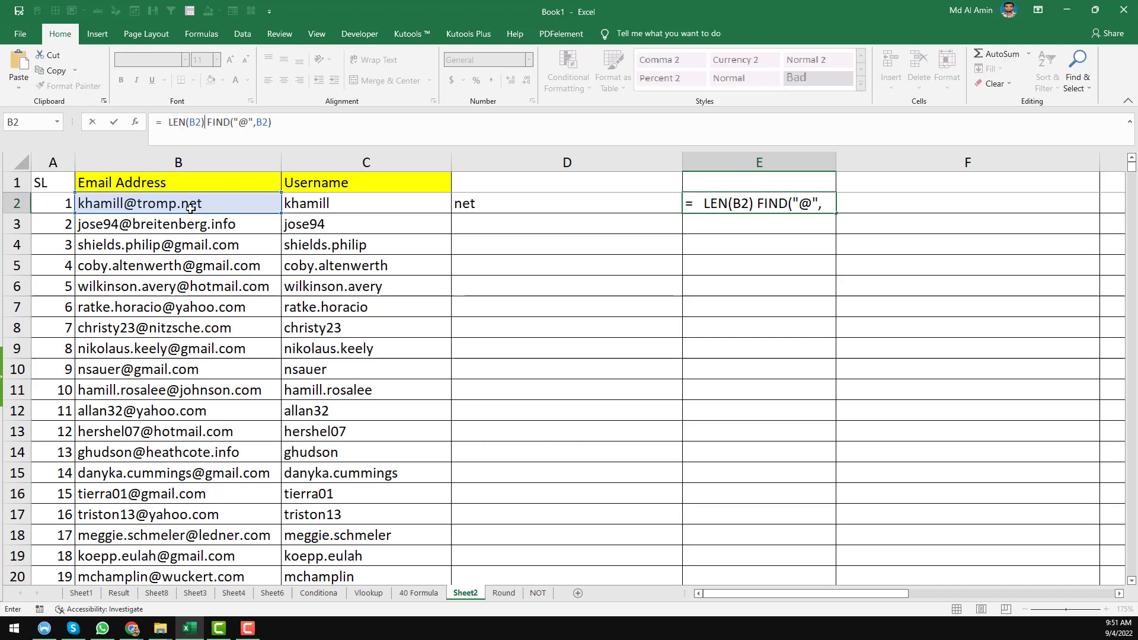
type("-")
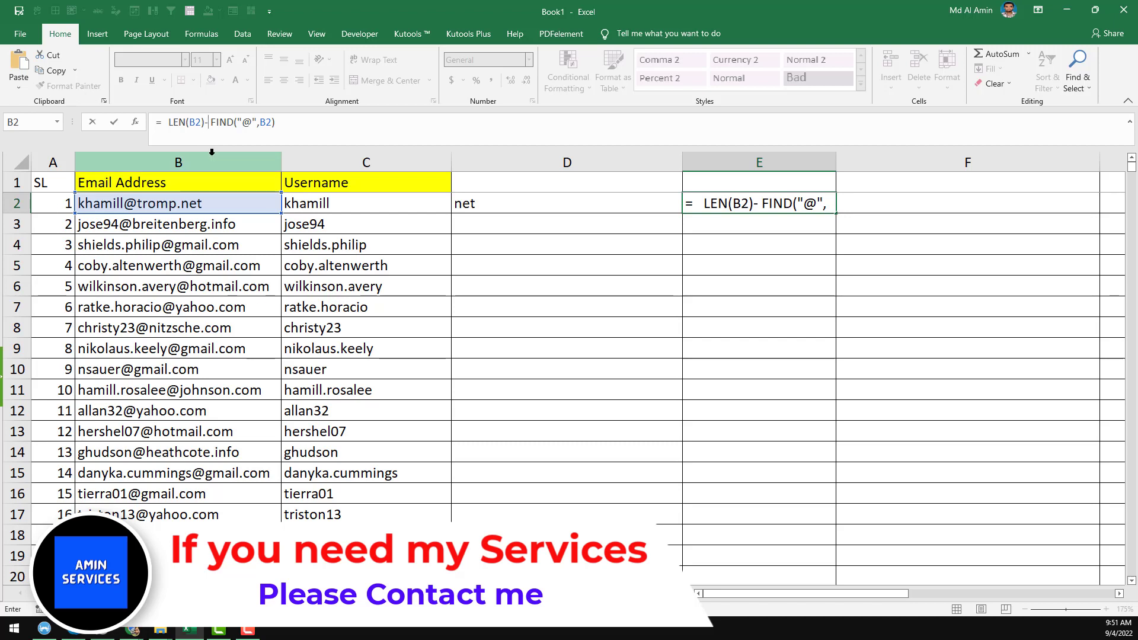
key("Return")
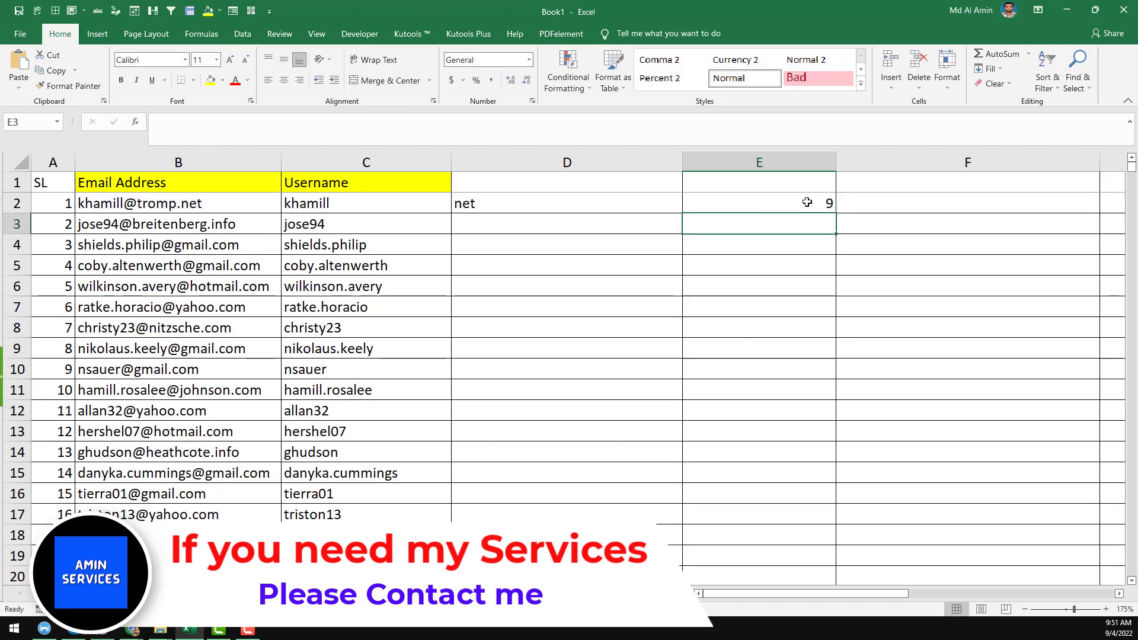
- Delete the helper formula from E2, leaving the cell empty
left_click(806, 202)
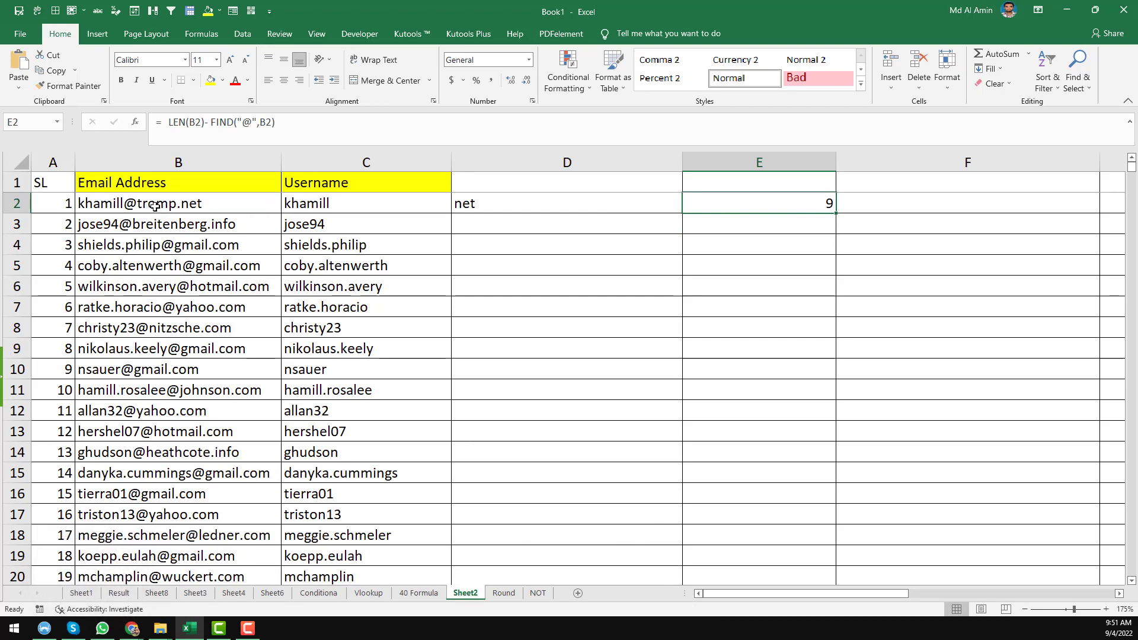
left_click(189, 205)
left_click(761, 204)
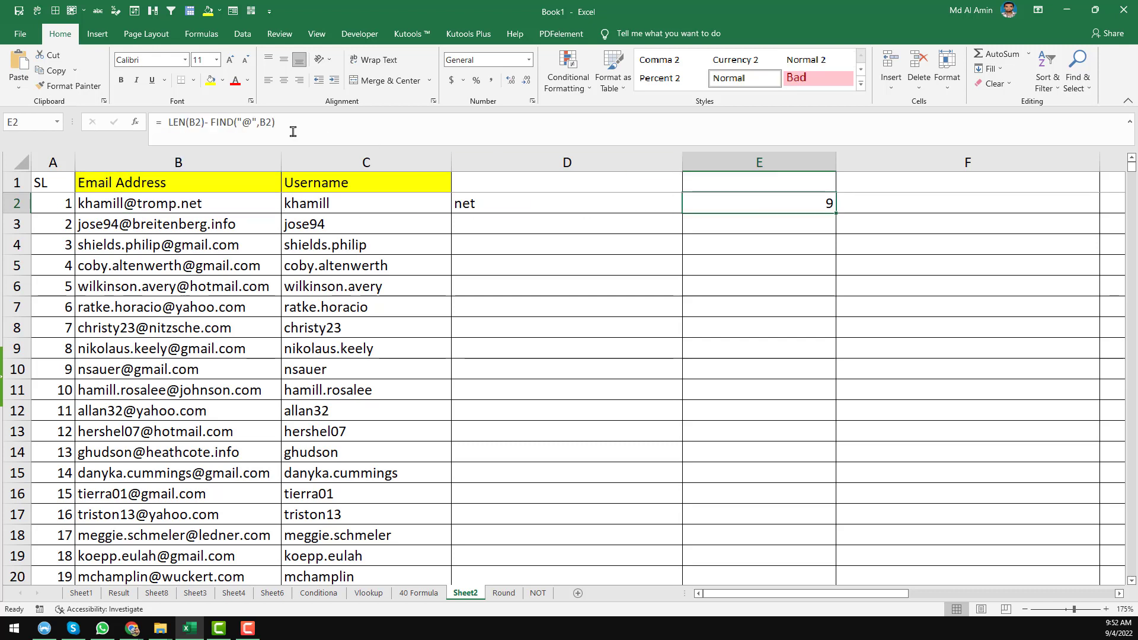
left_click(165, 122)
left_click_drag(164, 122, 365, 140)
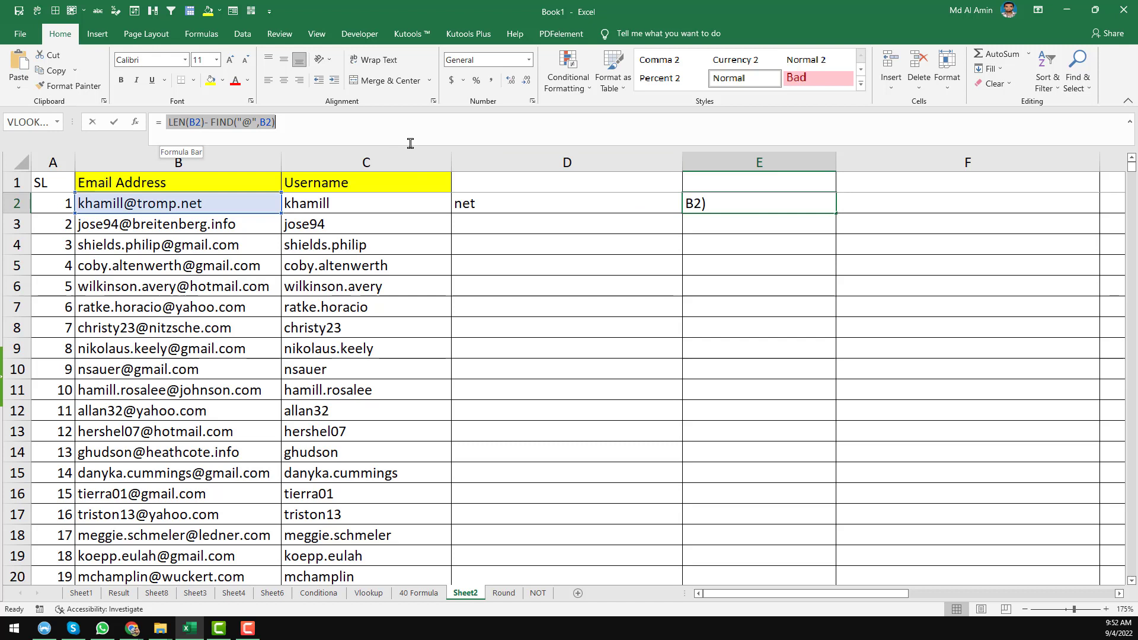
key("BackSpace")
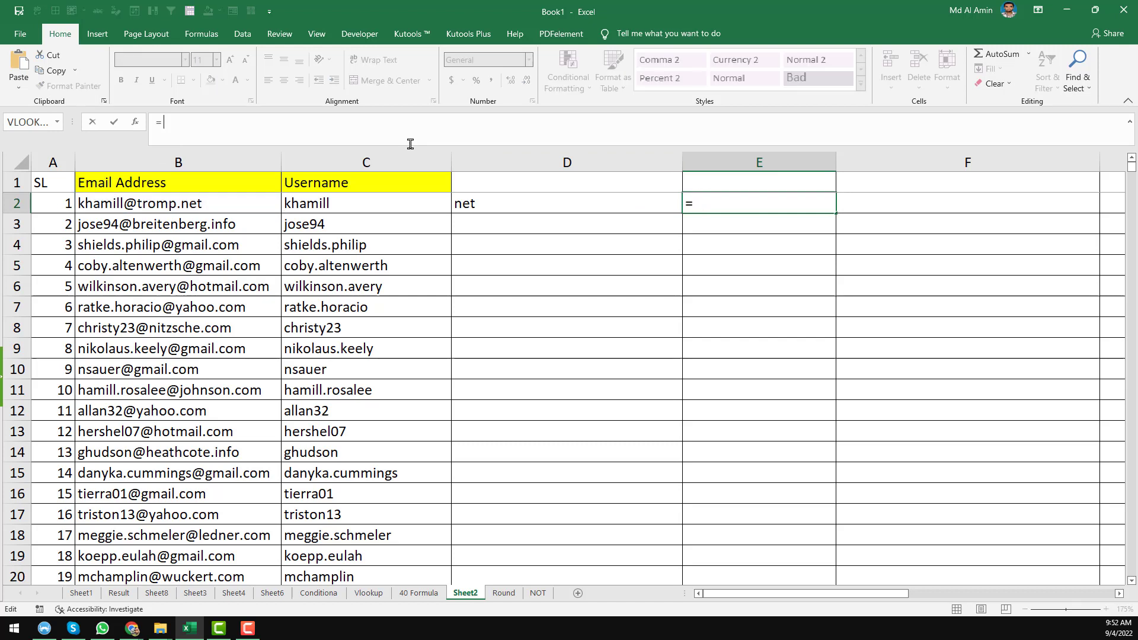
key("BackSpace")
key("Return")
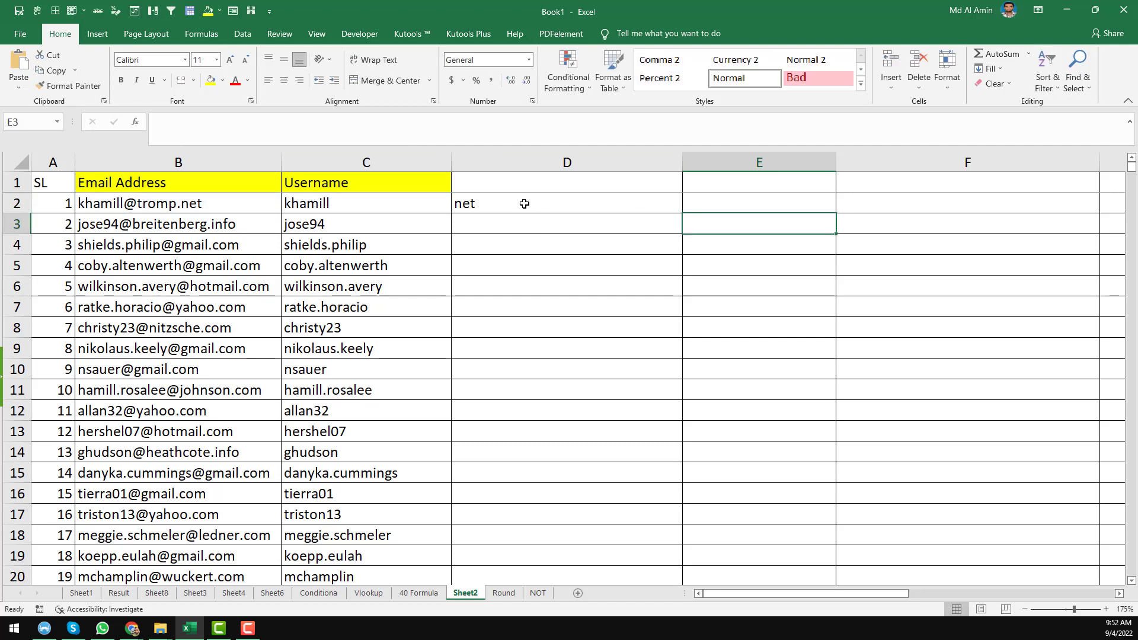
- Change D2 to =RIGHT(B2,LEN(B2)-FIND("@",B2)), returning tromp.net
left_click(524, 203)
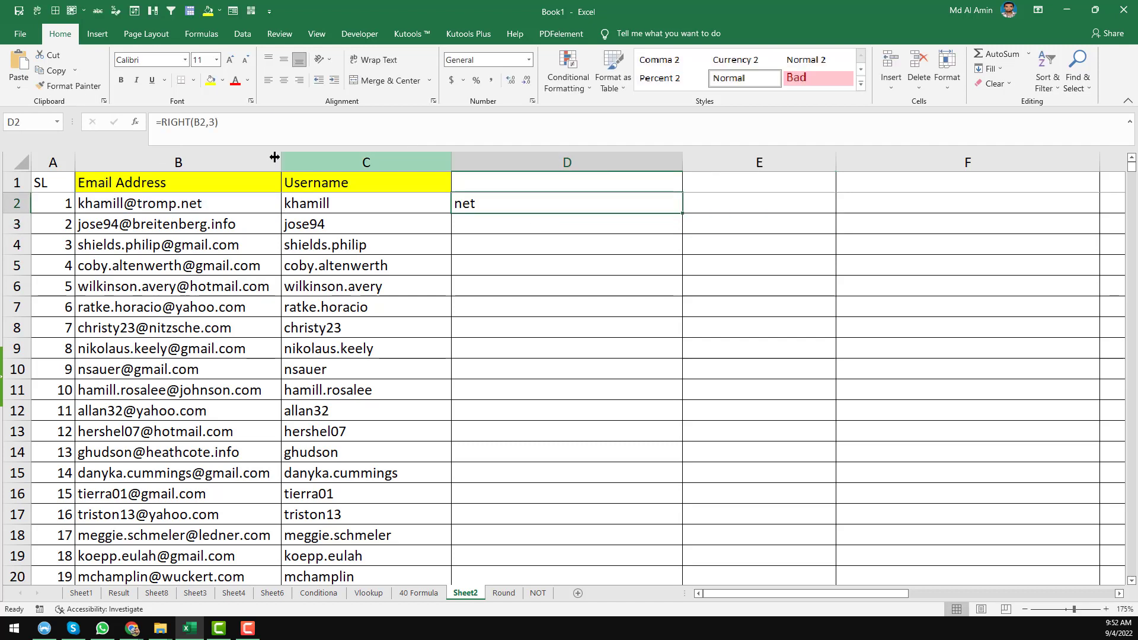
left_click(214, 121)
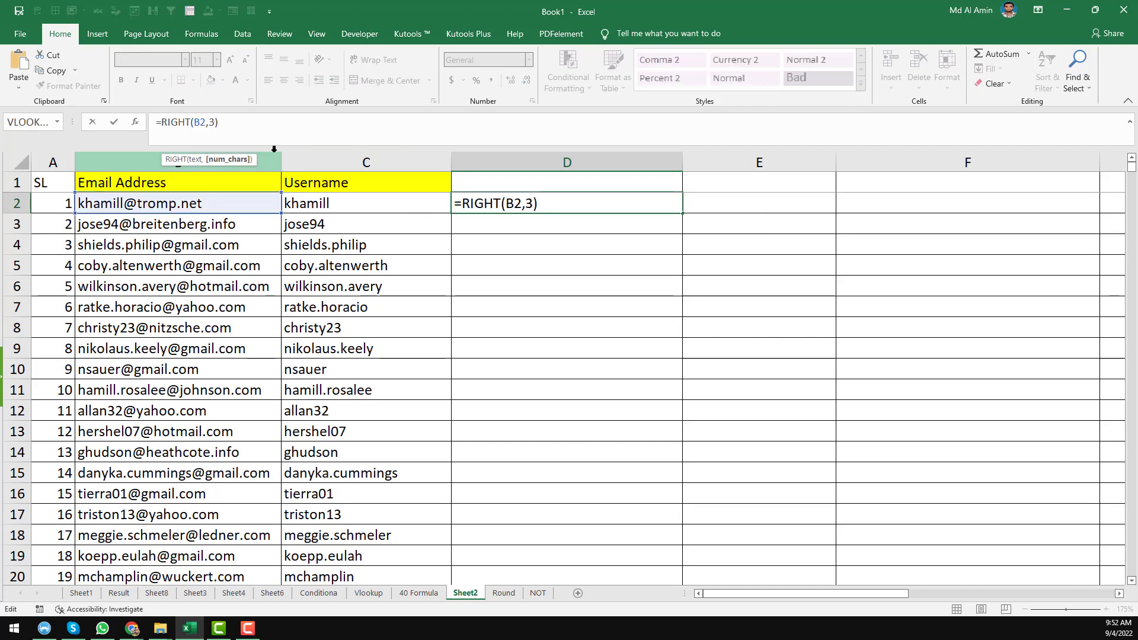
key("BackSpace")
type("LEN(B2)- FIND(\"@\",B2)")
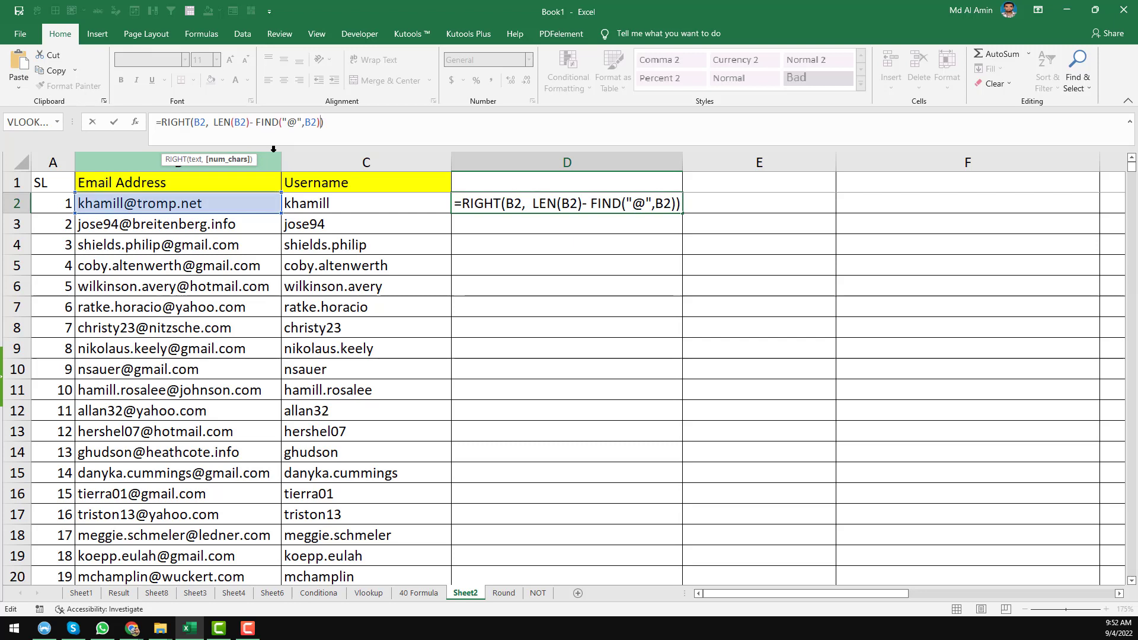
key("Return")
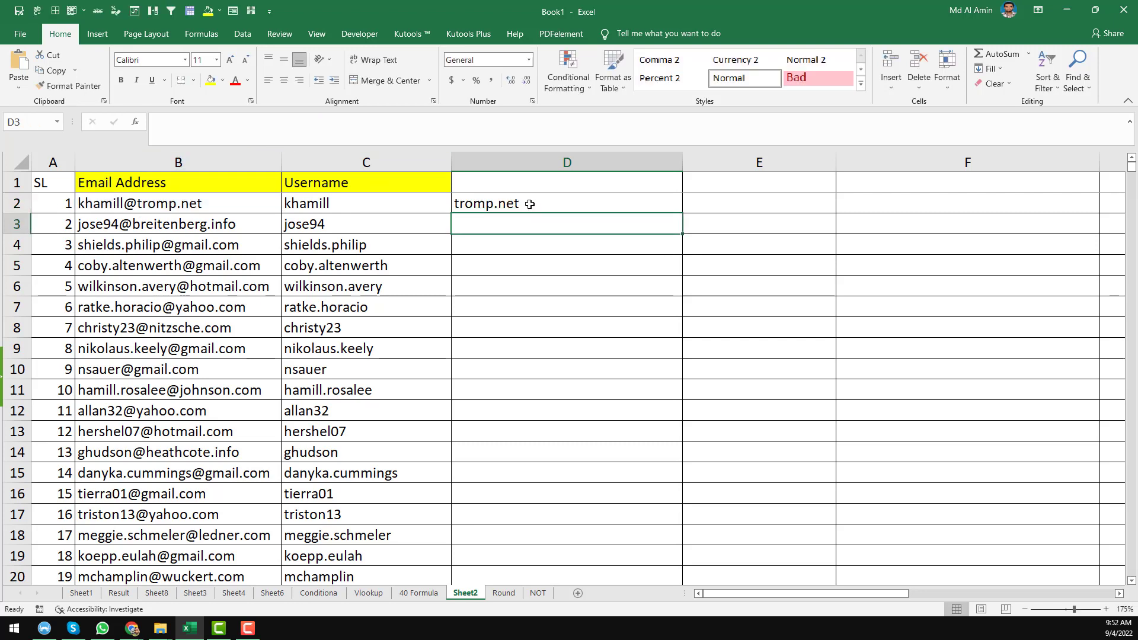
- Fill D2's domain formula down through row 1001, check the last row, and return to the top
left_click(529, 203)
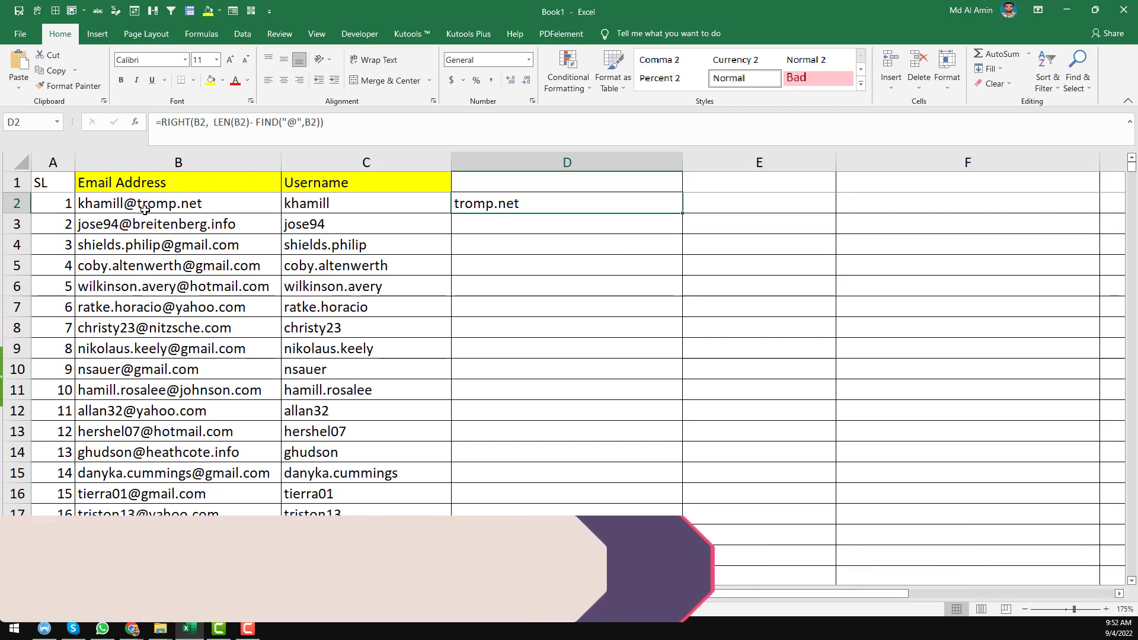
left_click(178, 203)
left_click(564, 205)
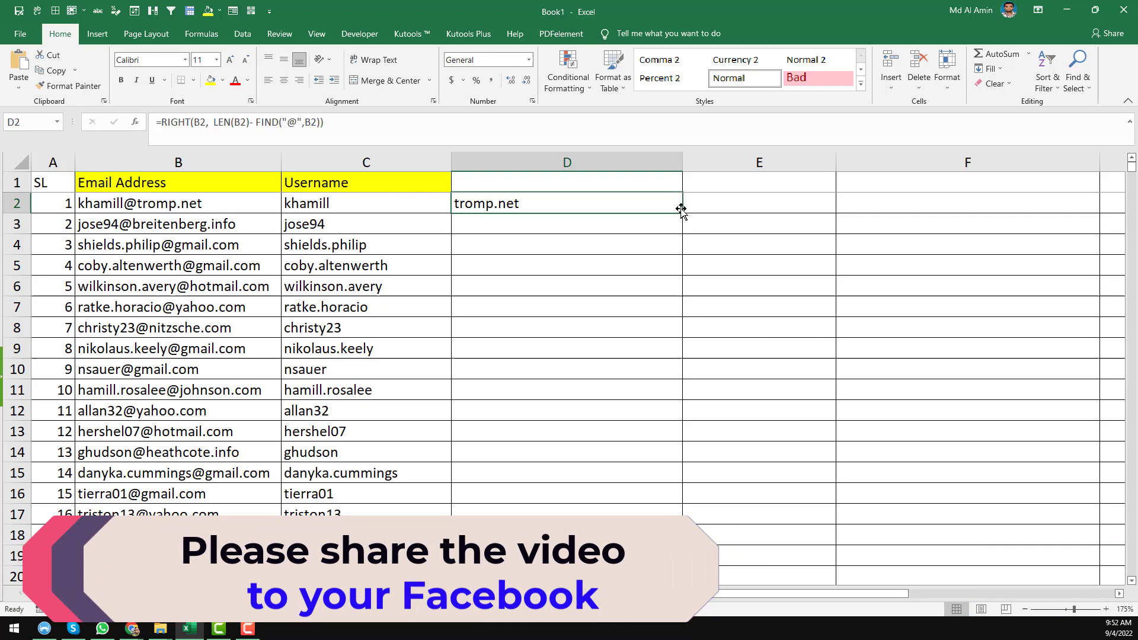
double_click(680, 213)
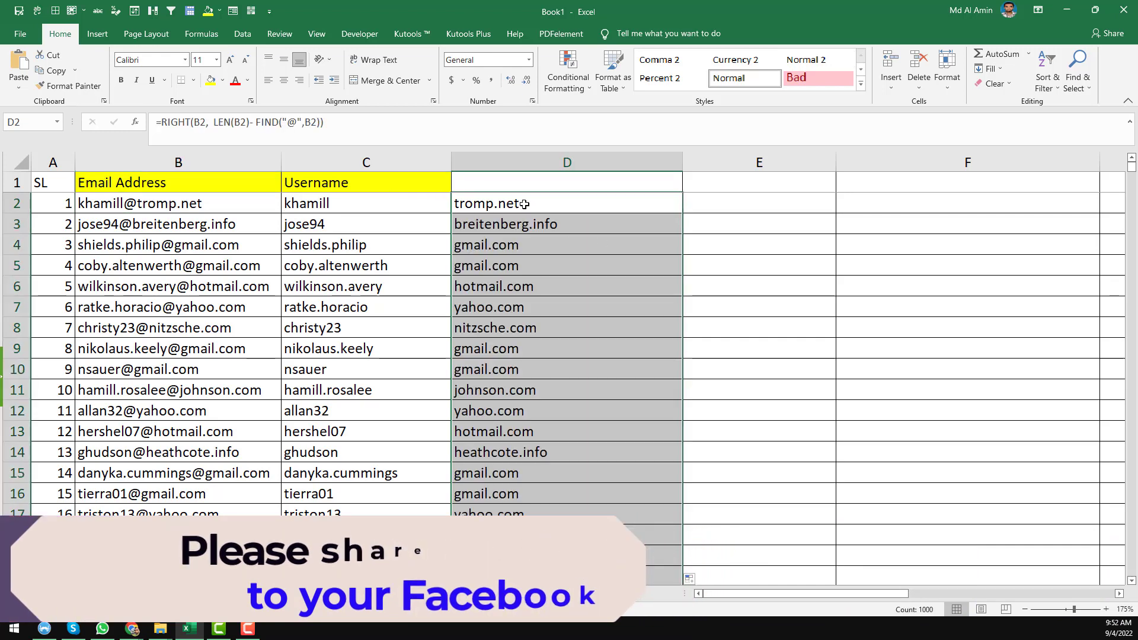
left_click(597, 204)
scroll(589, 226, "down", 3)
scroll(596, 241, "down", 3)
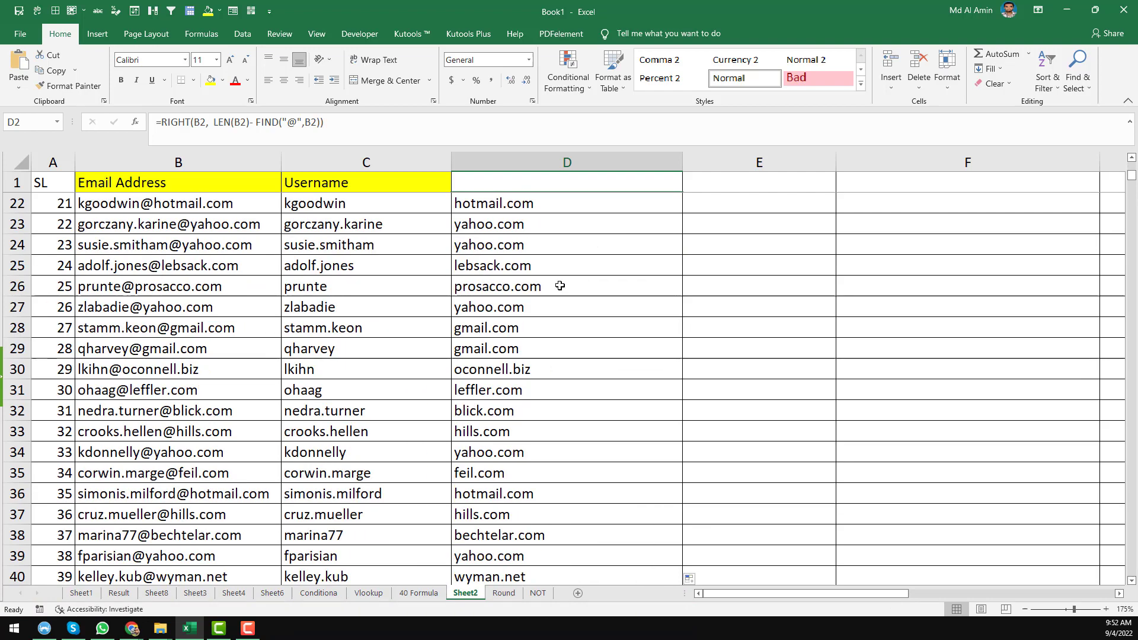
scroll(559, 285, "down", 3)
scroll(559, 285, "down", 5)
left_click(533, 306)
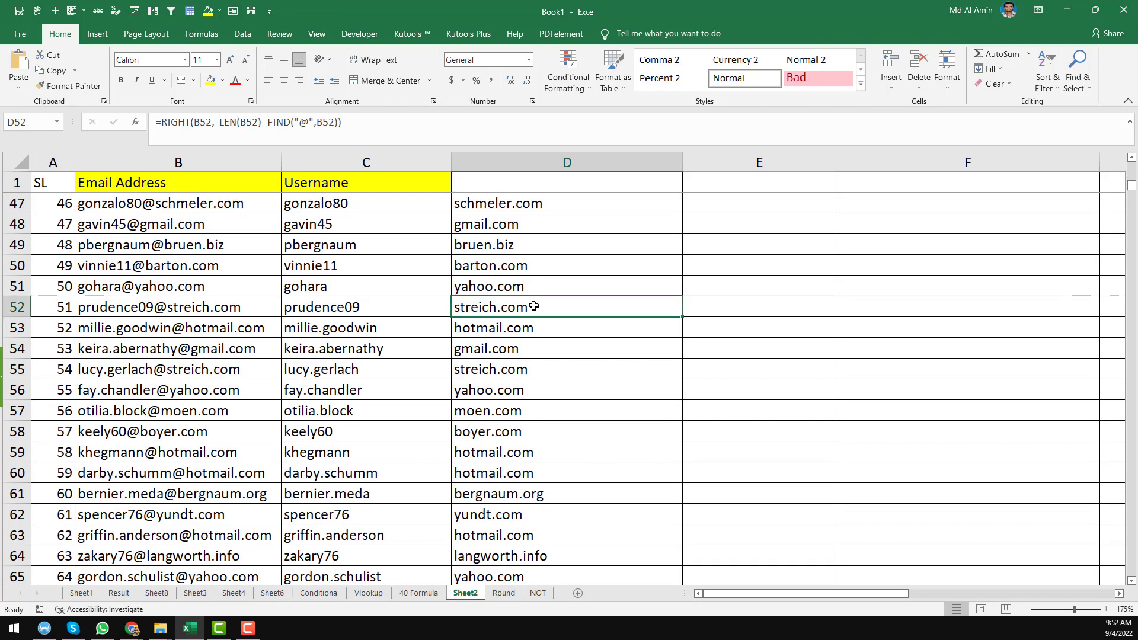
key("ctrl+Down")
scroll(537, 305, "down", 5)
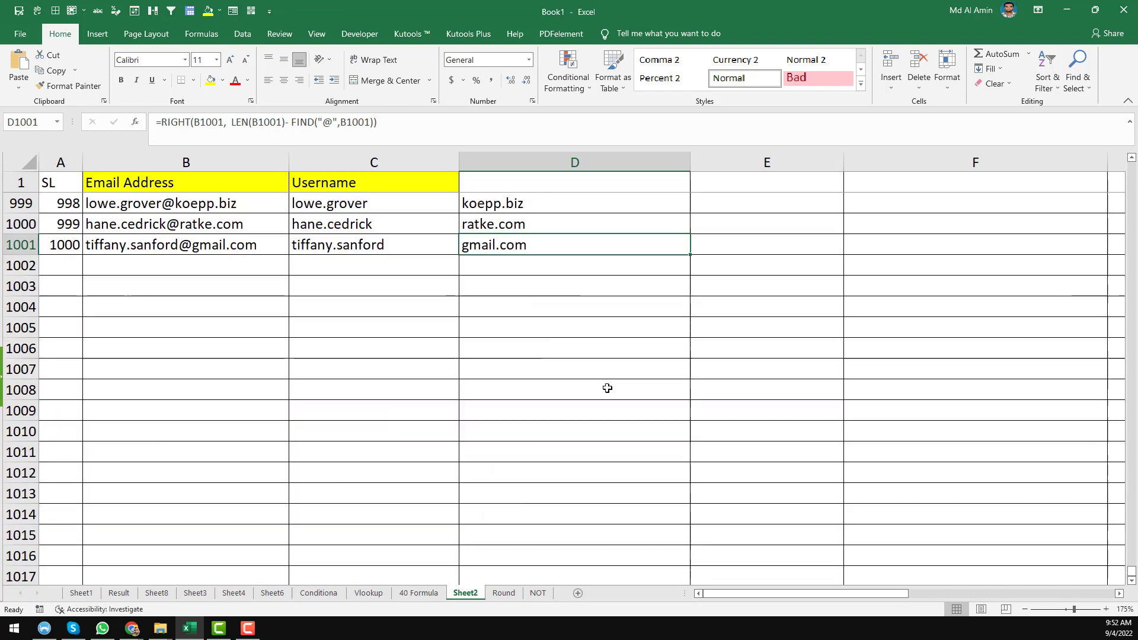
scroll(608, 388, "down", 2)
scroll(505, 311, "up", 3)
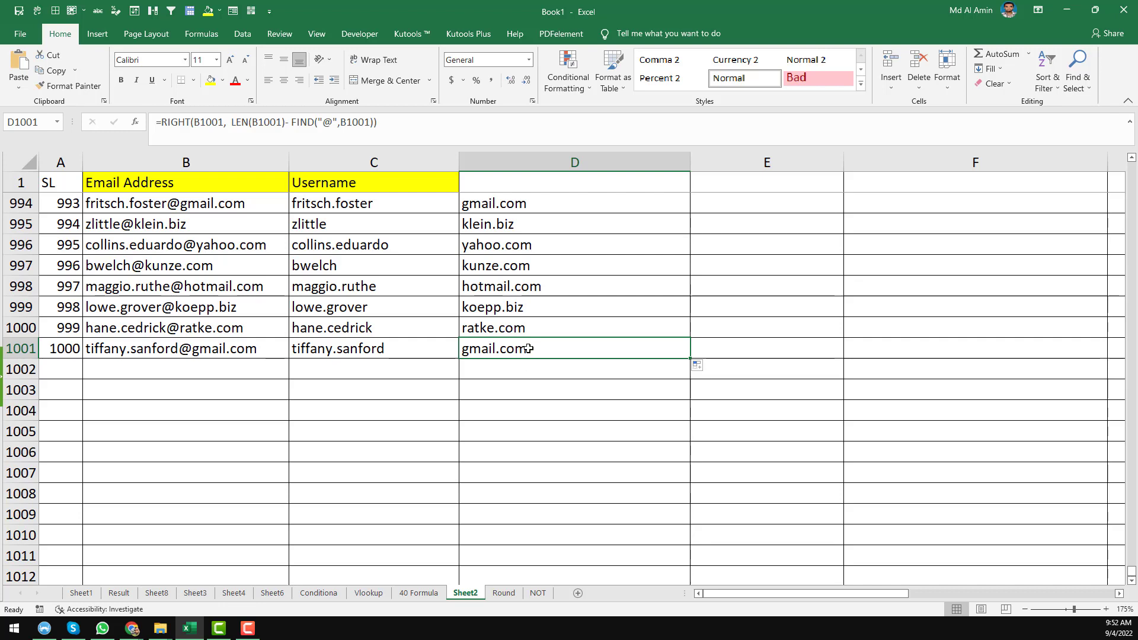
key("ctrl+Home")
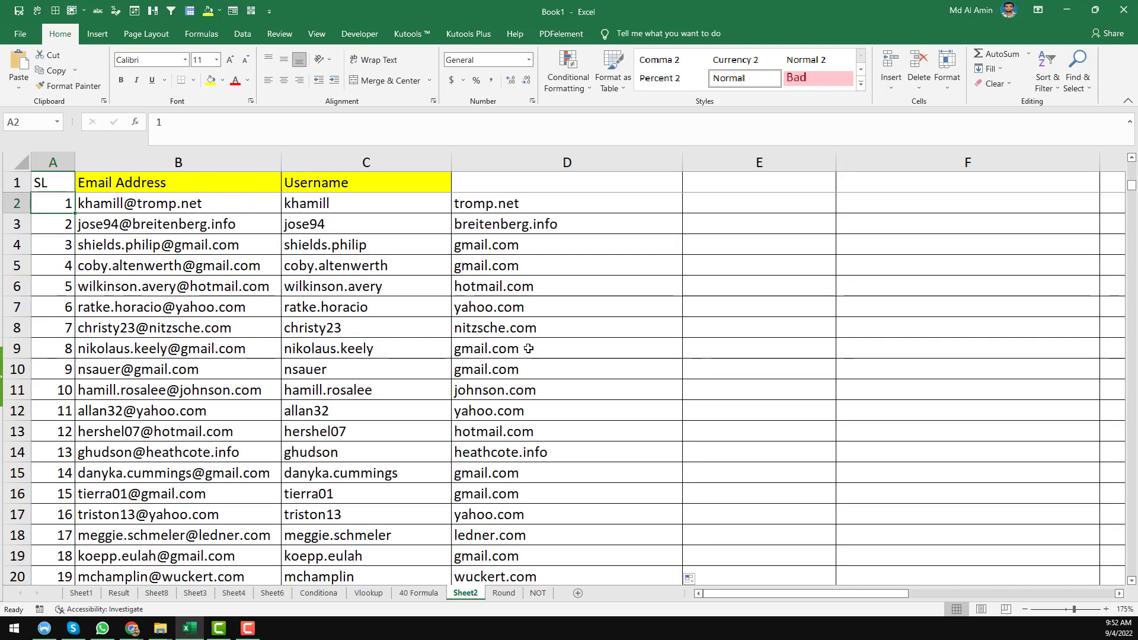
- Enter the header 'Domain' in D1
left_click(240, 204)
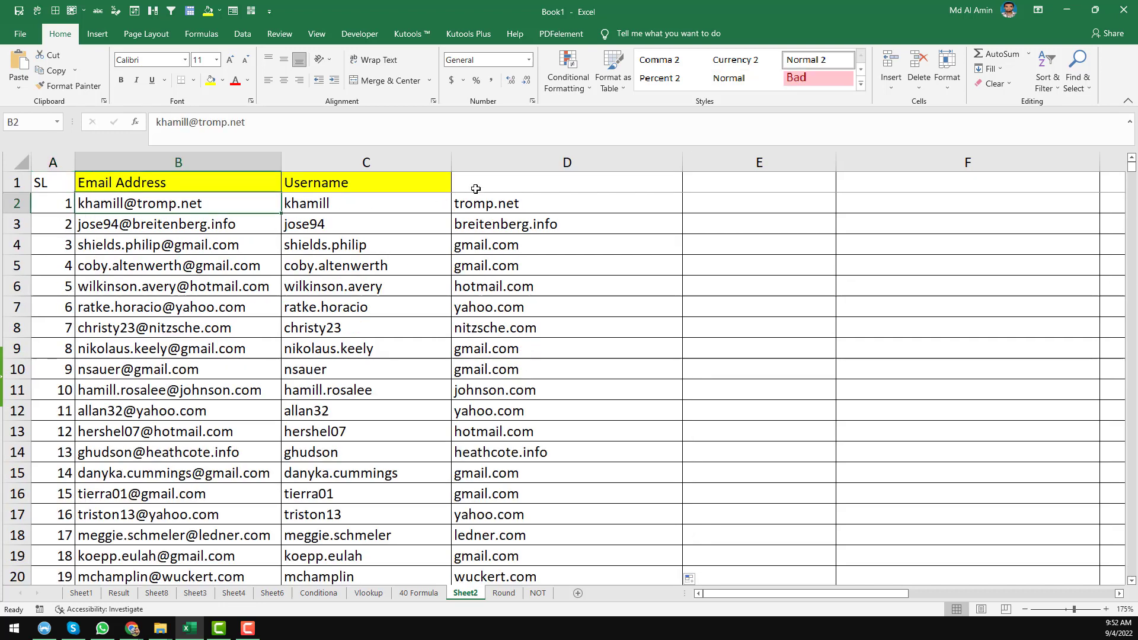
left_click(492, 184)
type("Domain")
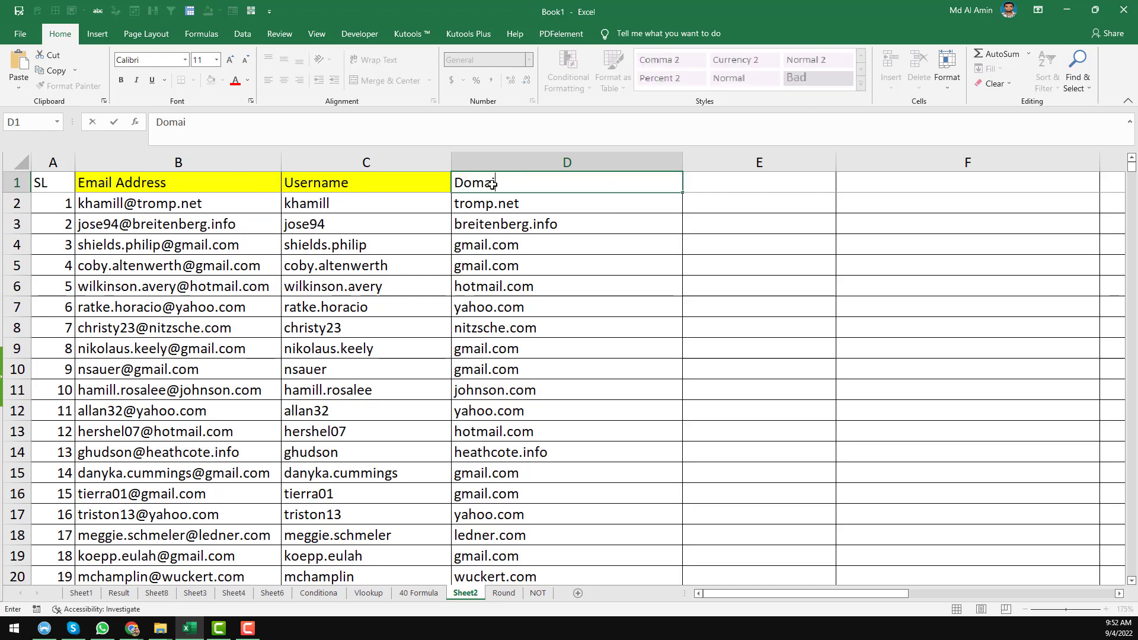
key("Return")
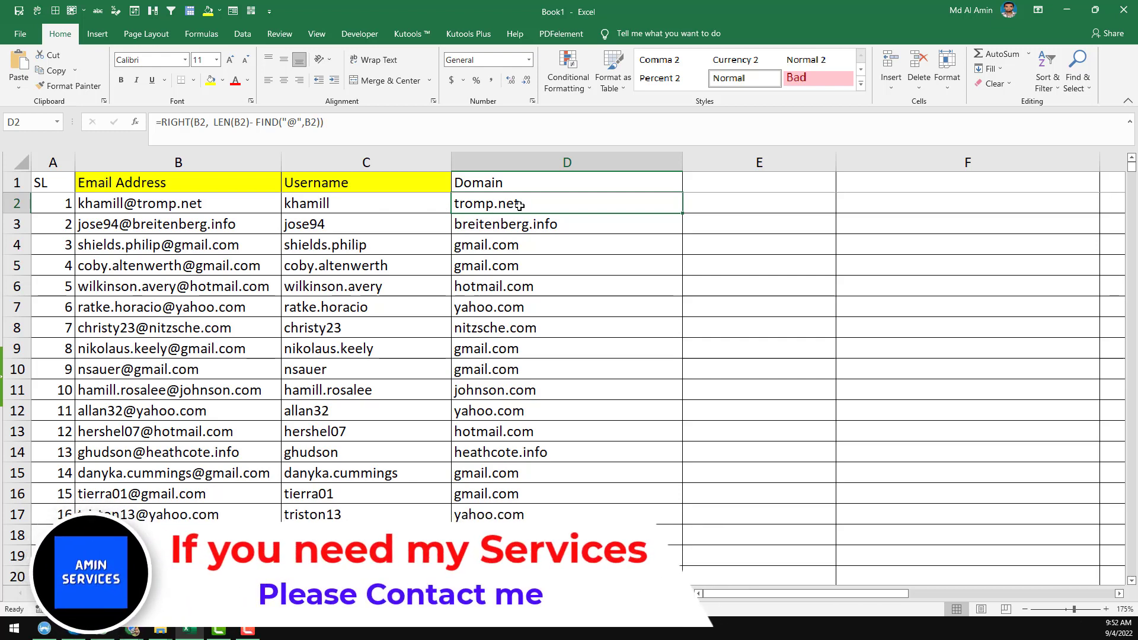
- Copy the yellow Username header formatting onto D1 with Format Painter
left_click(549, 159)
key("ctrl+c")
right_click(550, 159)
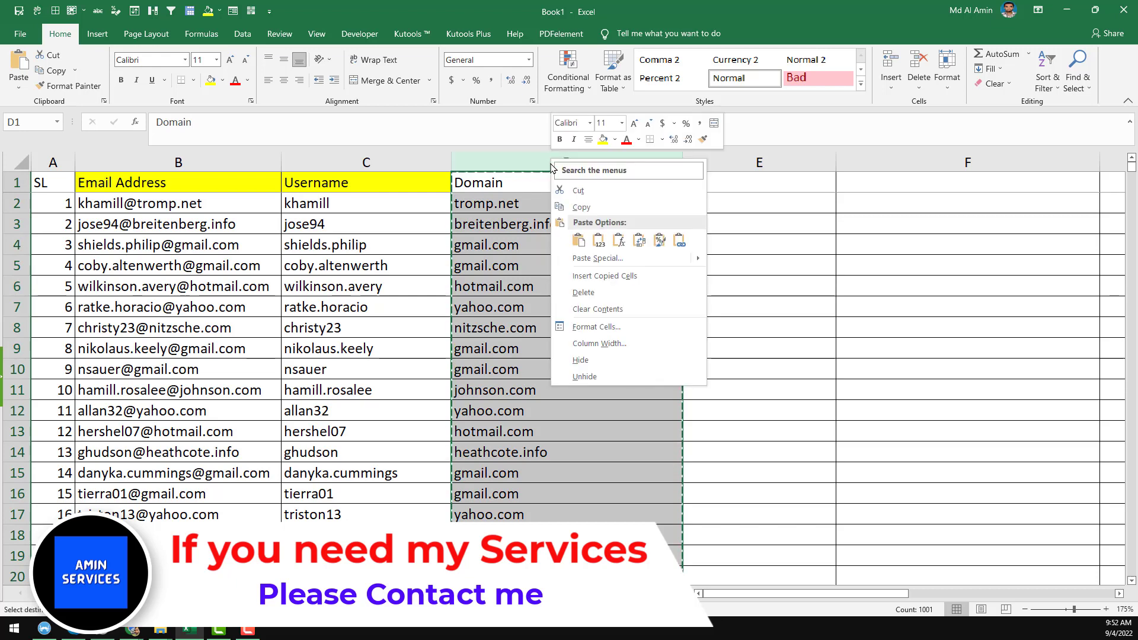
left_click(602, 241)
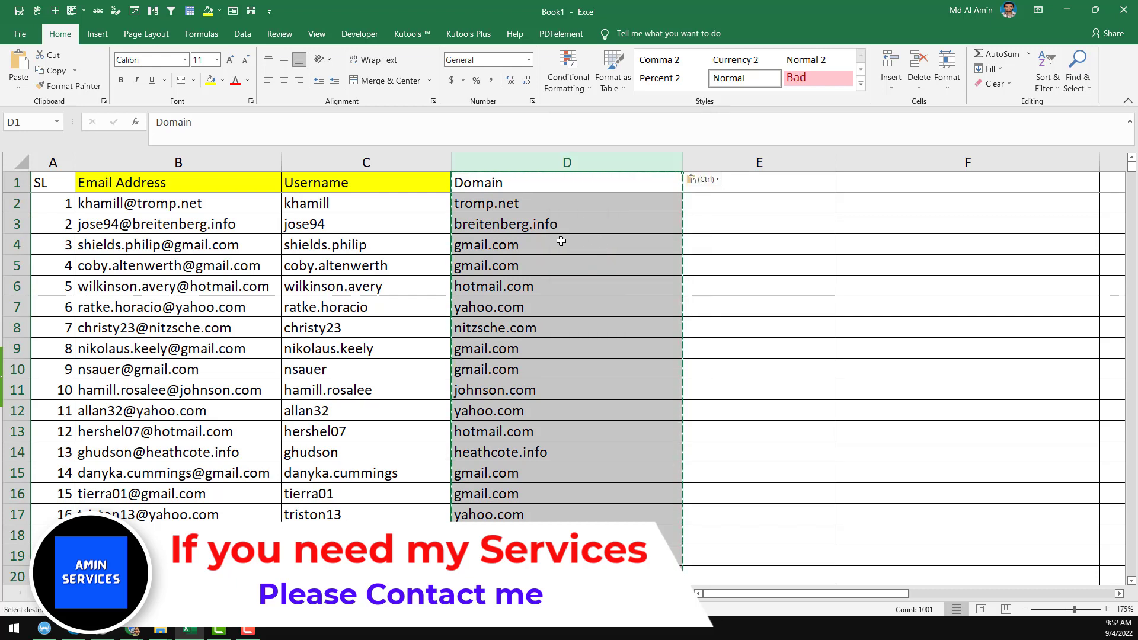
left_click(398, 222)
left_click(496, 228)
left_click(436, 185)
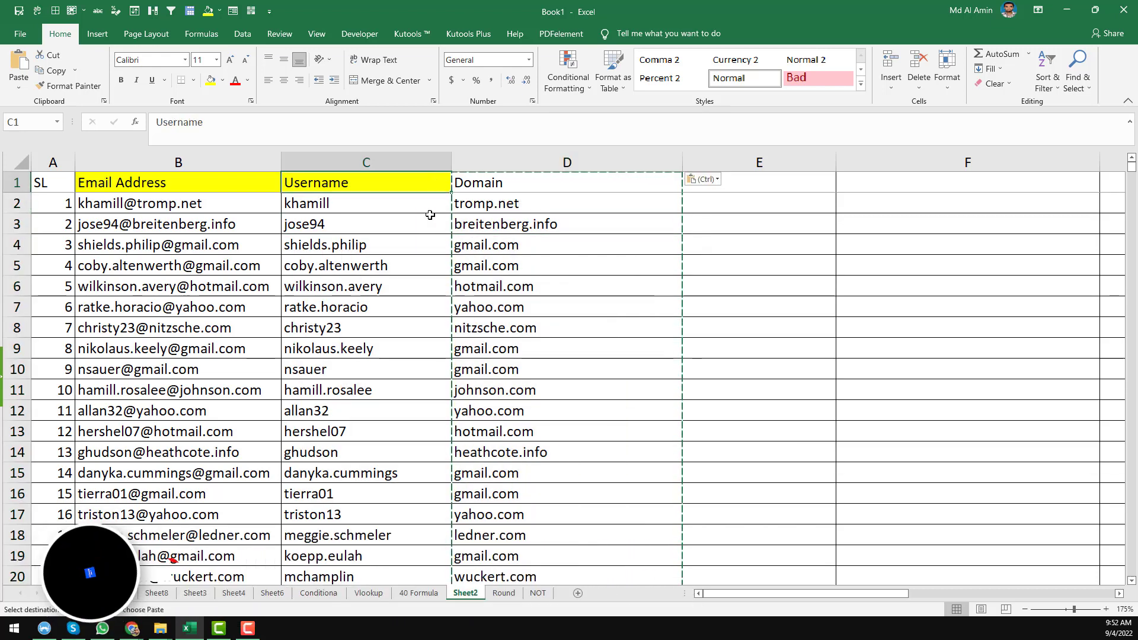
left_click(89, 87)
left_click(497, 183)
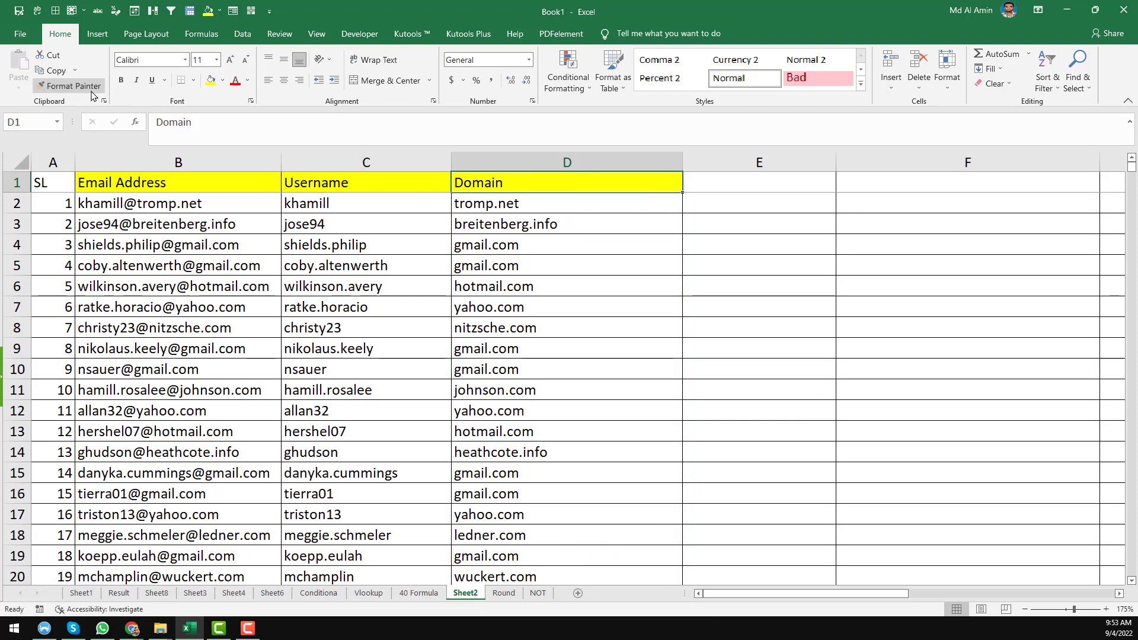